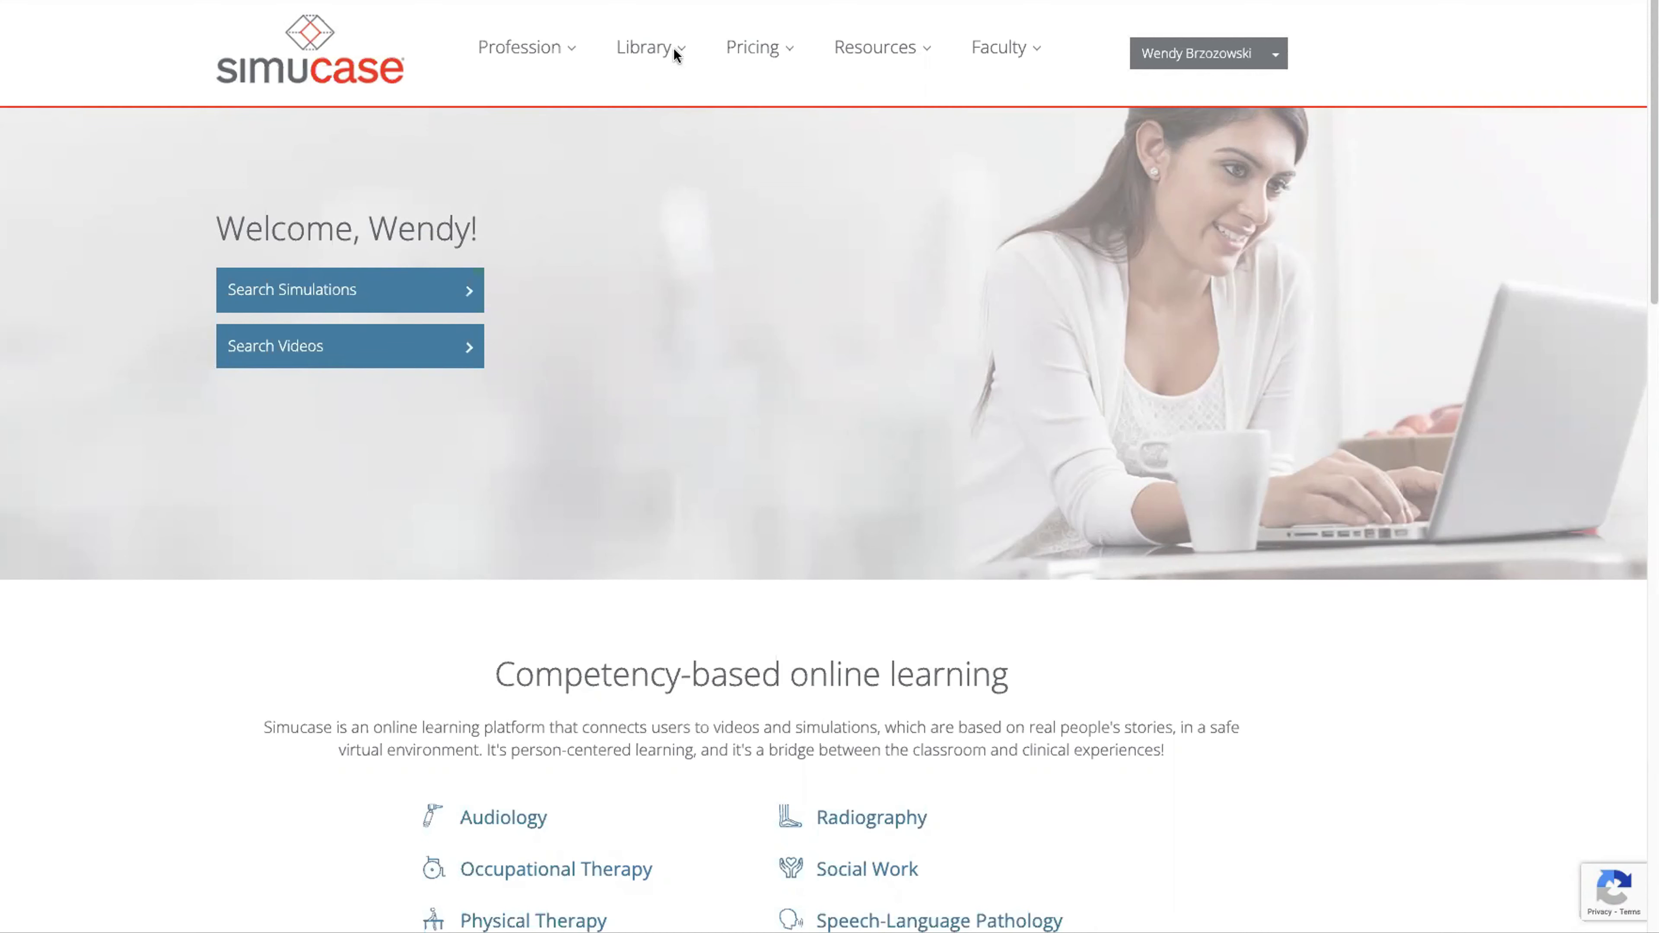
- Open the Clinical Simulations search from the Library menu
{"action": "mouse_move", "coordinate": [681, 51]}
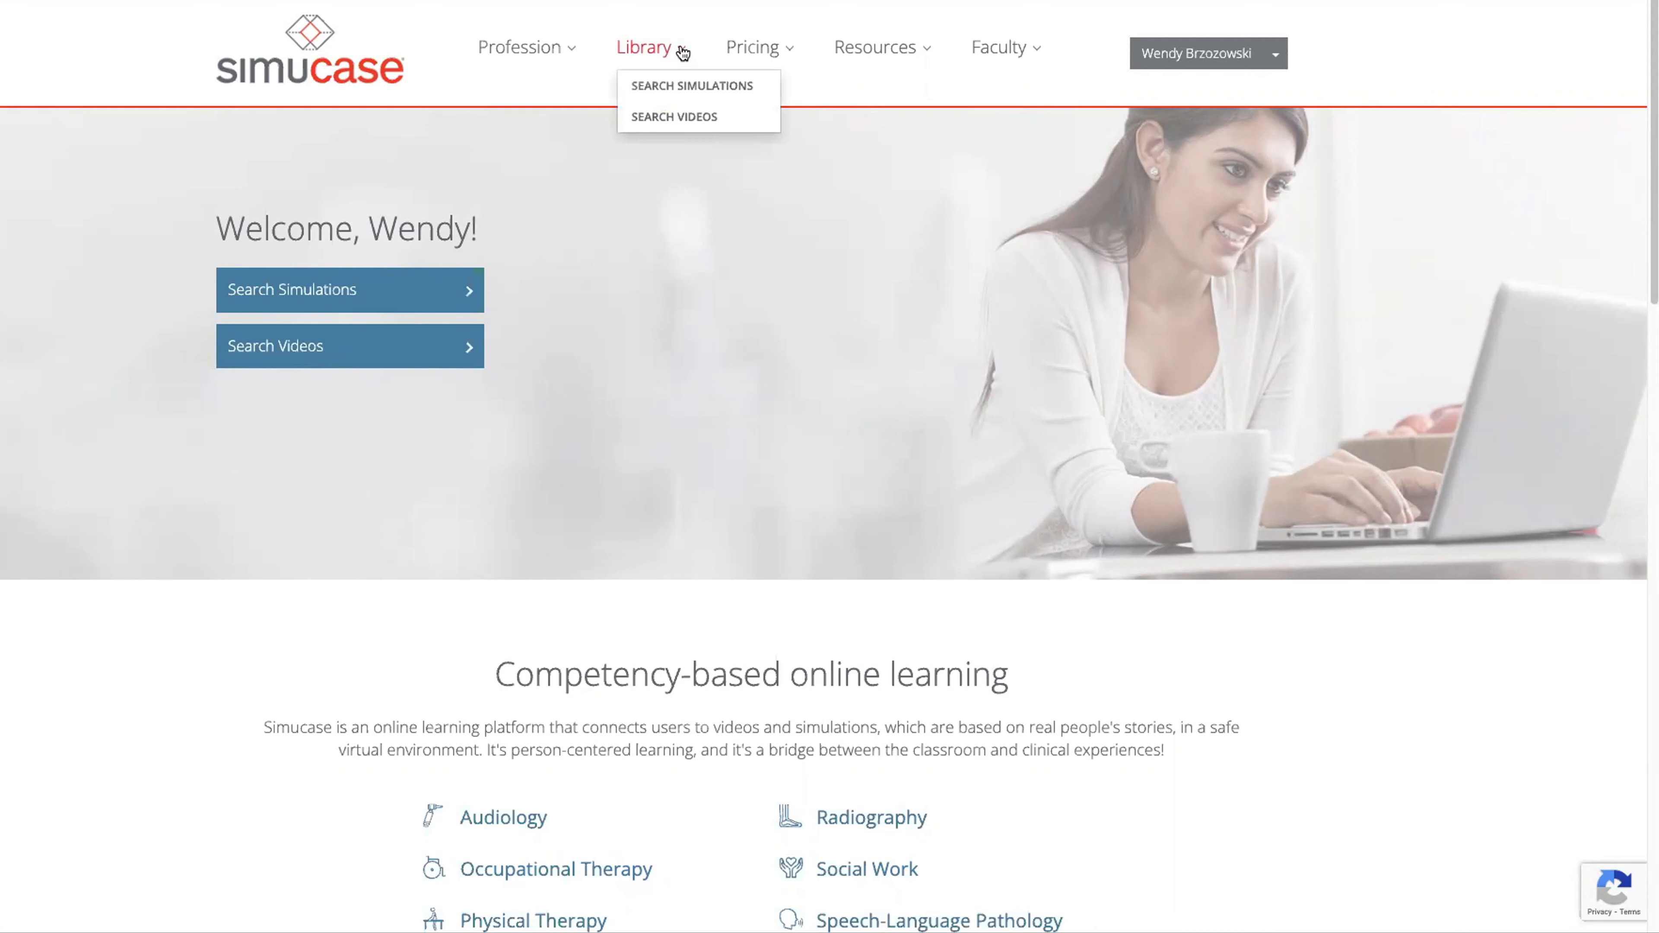
{"action": "left_click", "coordinate": [684, 83]}
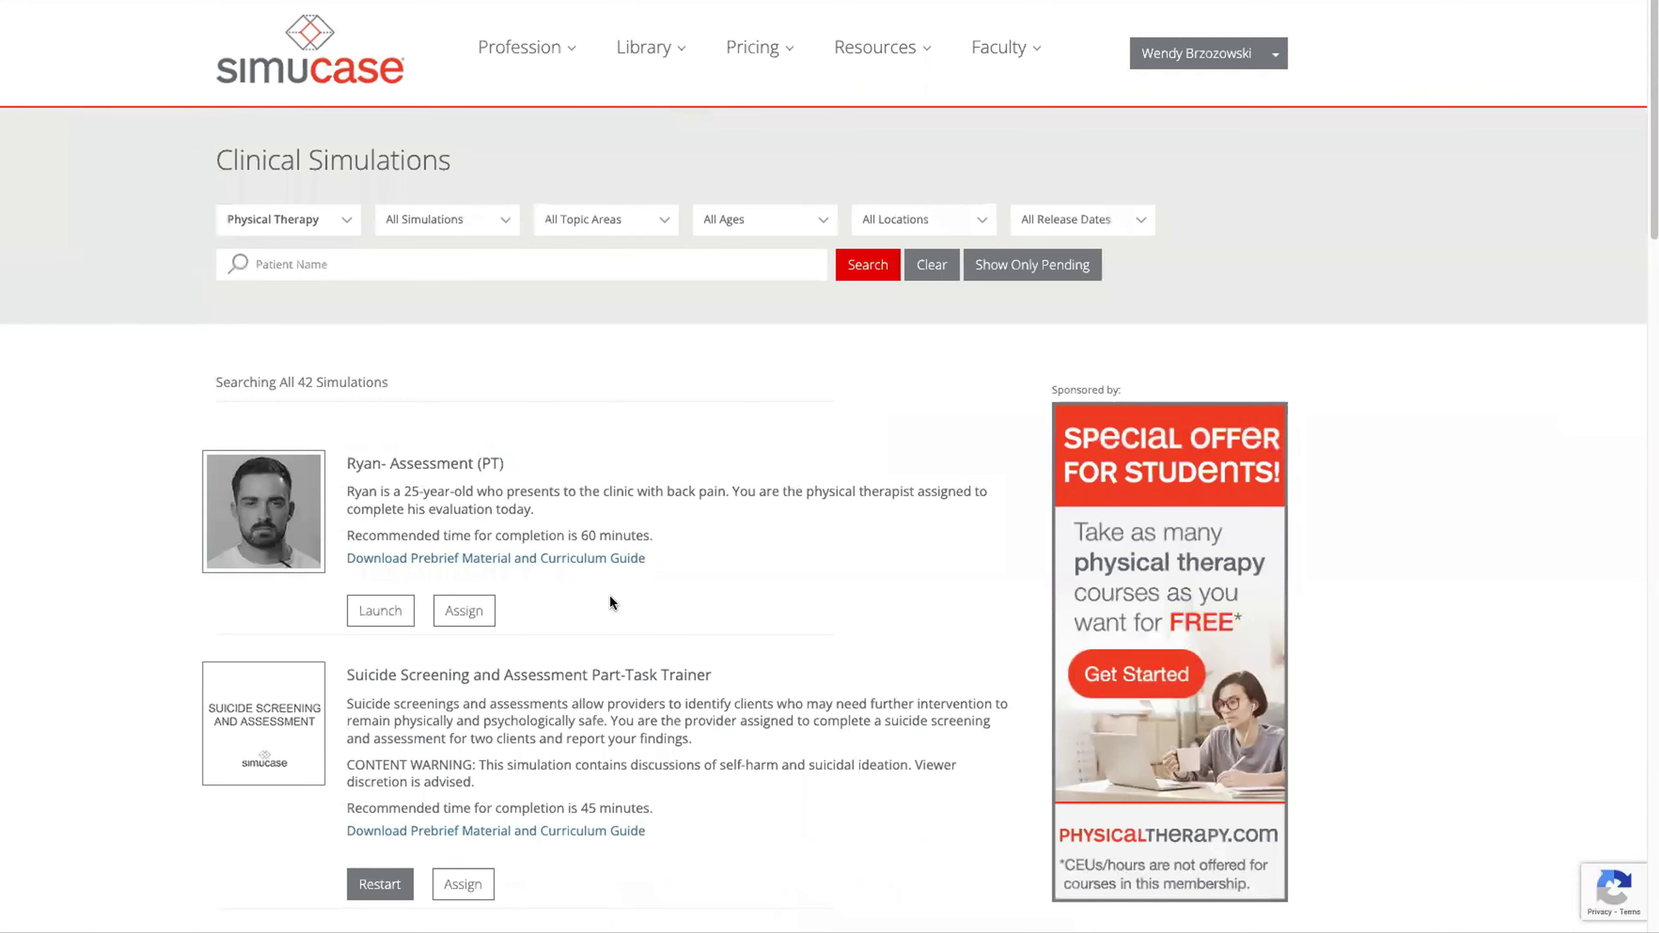
- Browse the simulation type, topic area, age and location filter options
{"action": "left_click", "coordinate": [505, 229]}
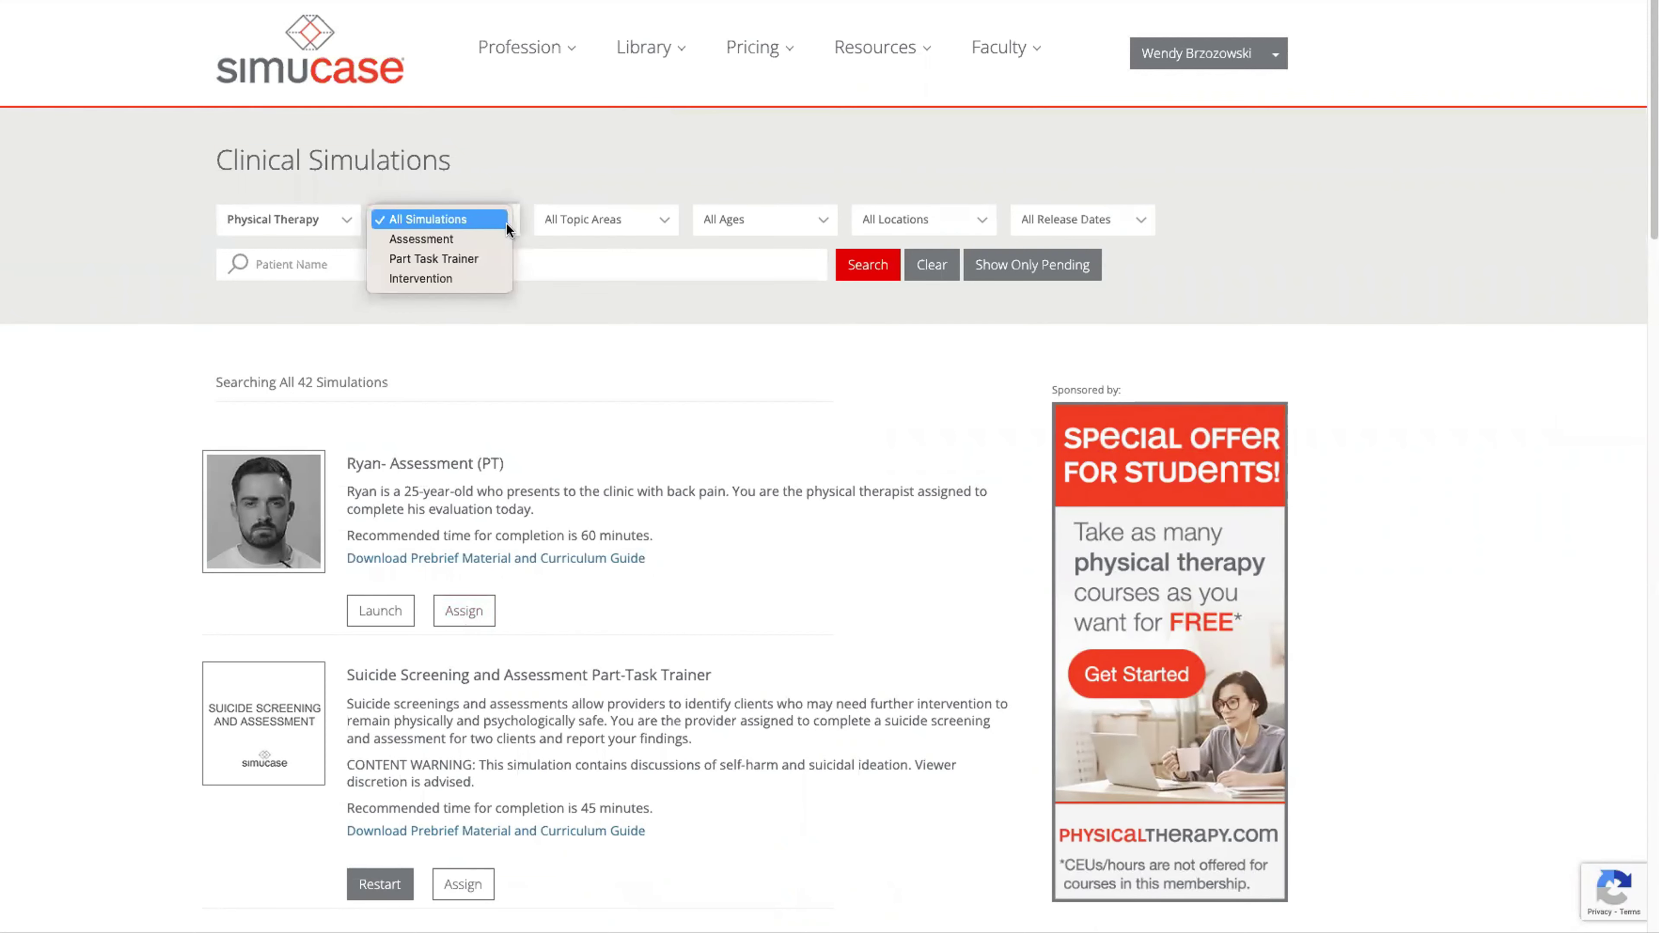
{"action": "left_click", "coordinate": [639, 217]}
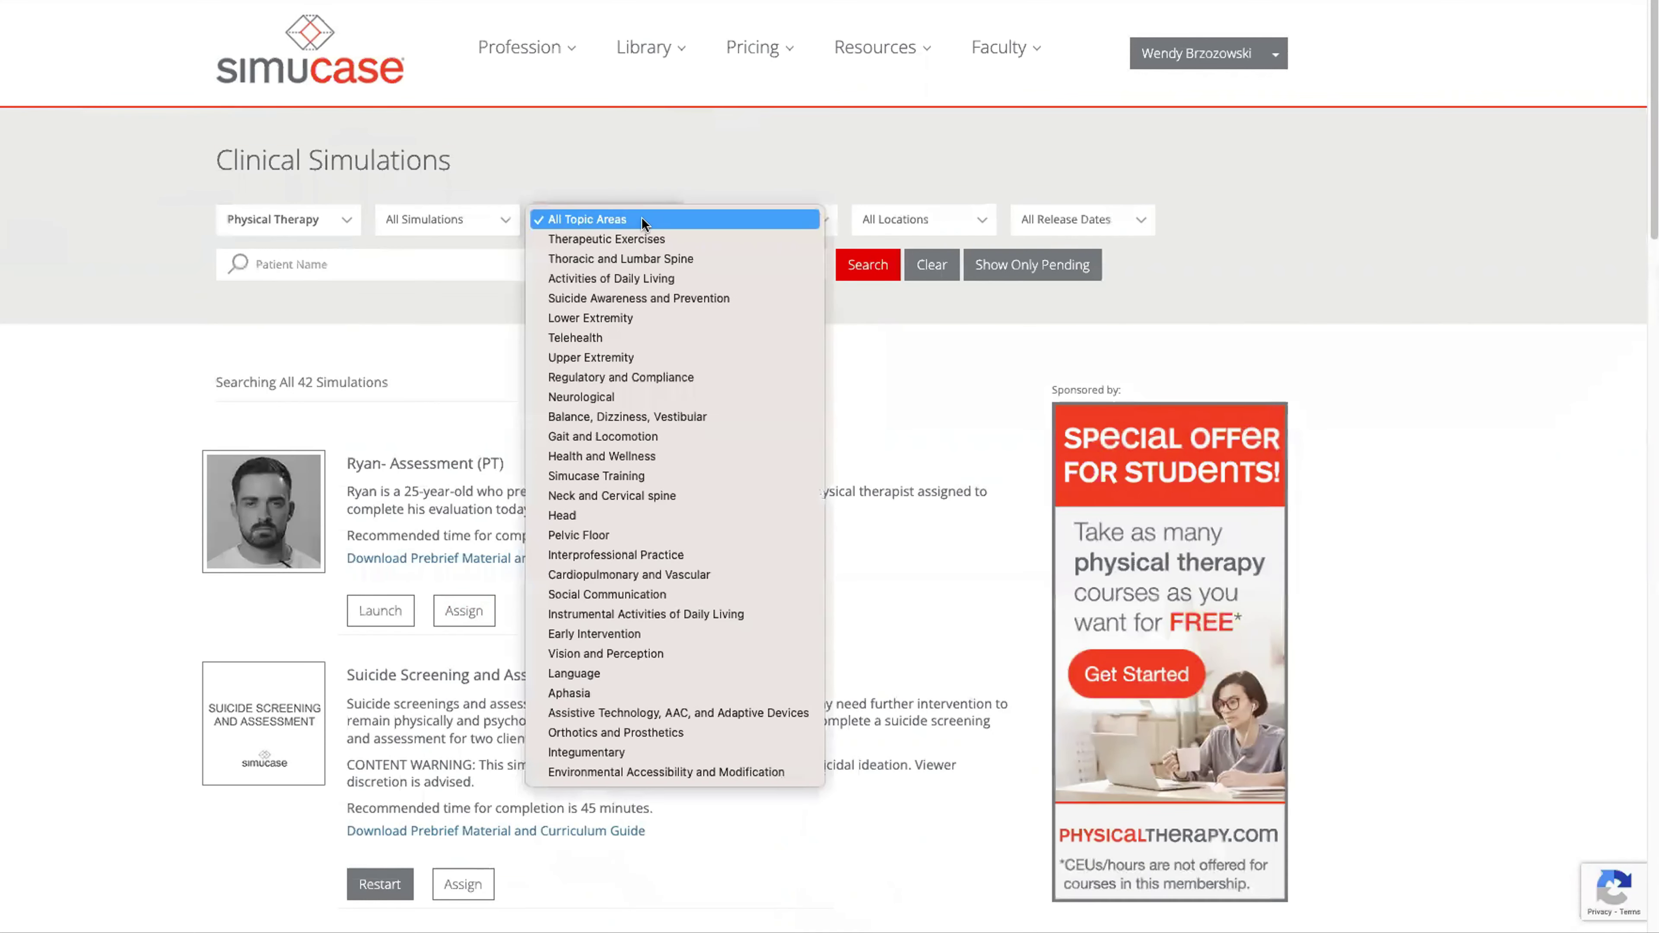
{"action": "left_click", "coordinate": [769, 189]}
{"action": "left_click", "coordinate": [817, 218]}
{"action": "left_click", "coordinate": [988, 220]}
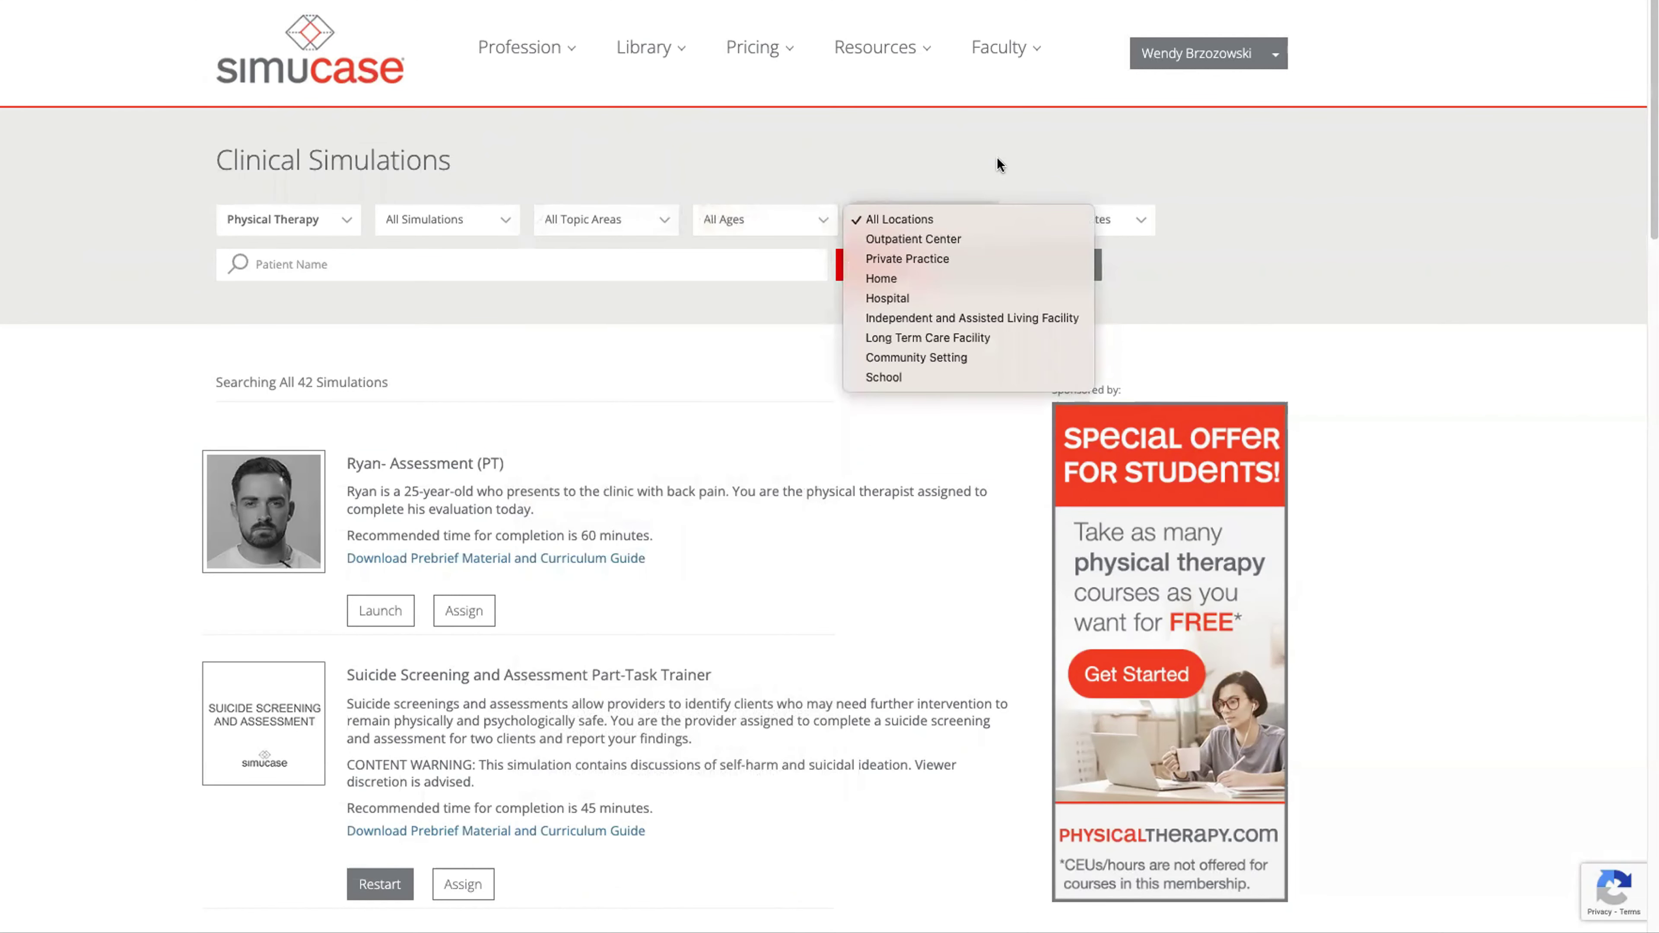
{"action": "left_click", "coordinate": [772, 361]}
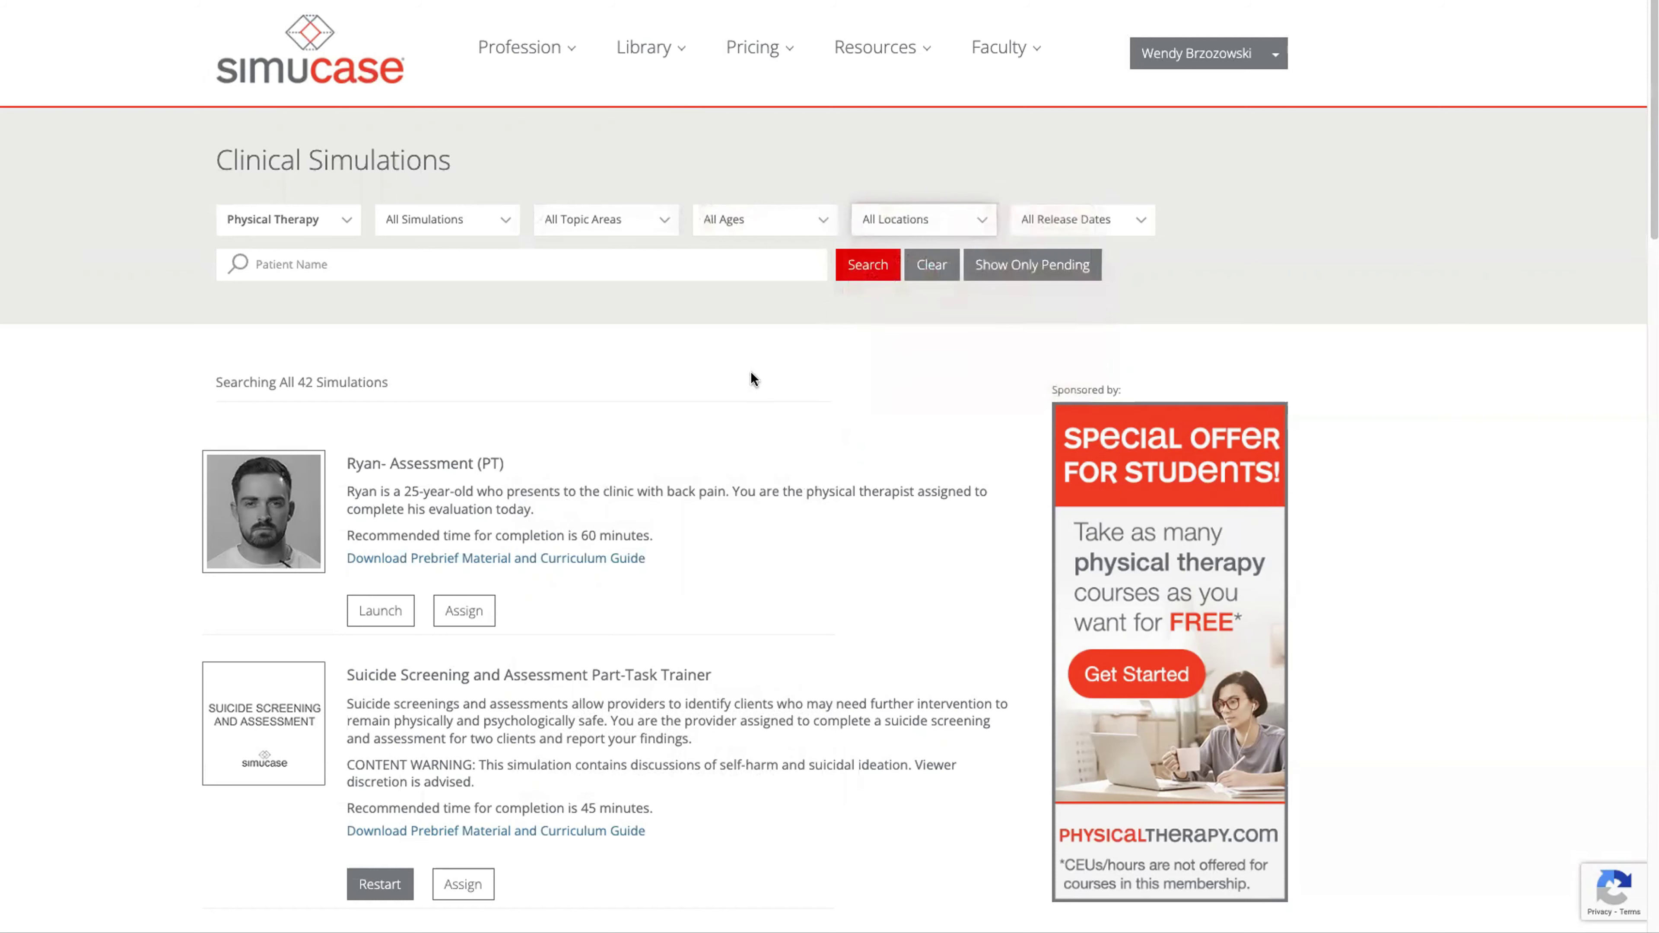
- Filter results to Intervention simulations and open Ganine's prebrief and curriculum guide
{"action": "left_click", "coordinate": [409, 226]}
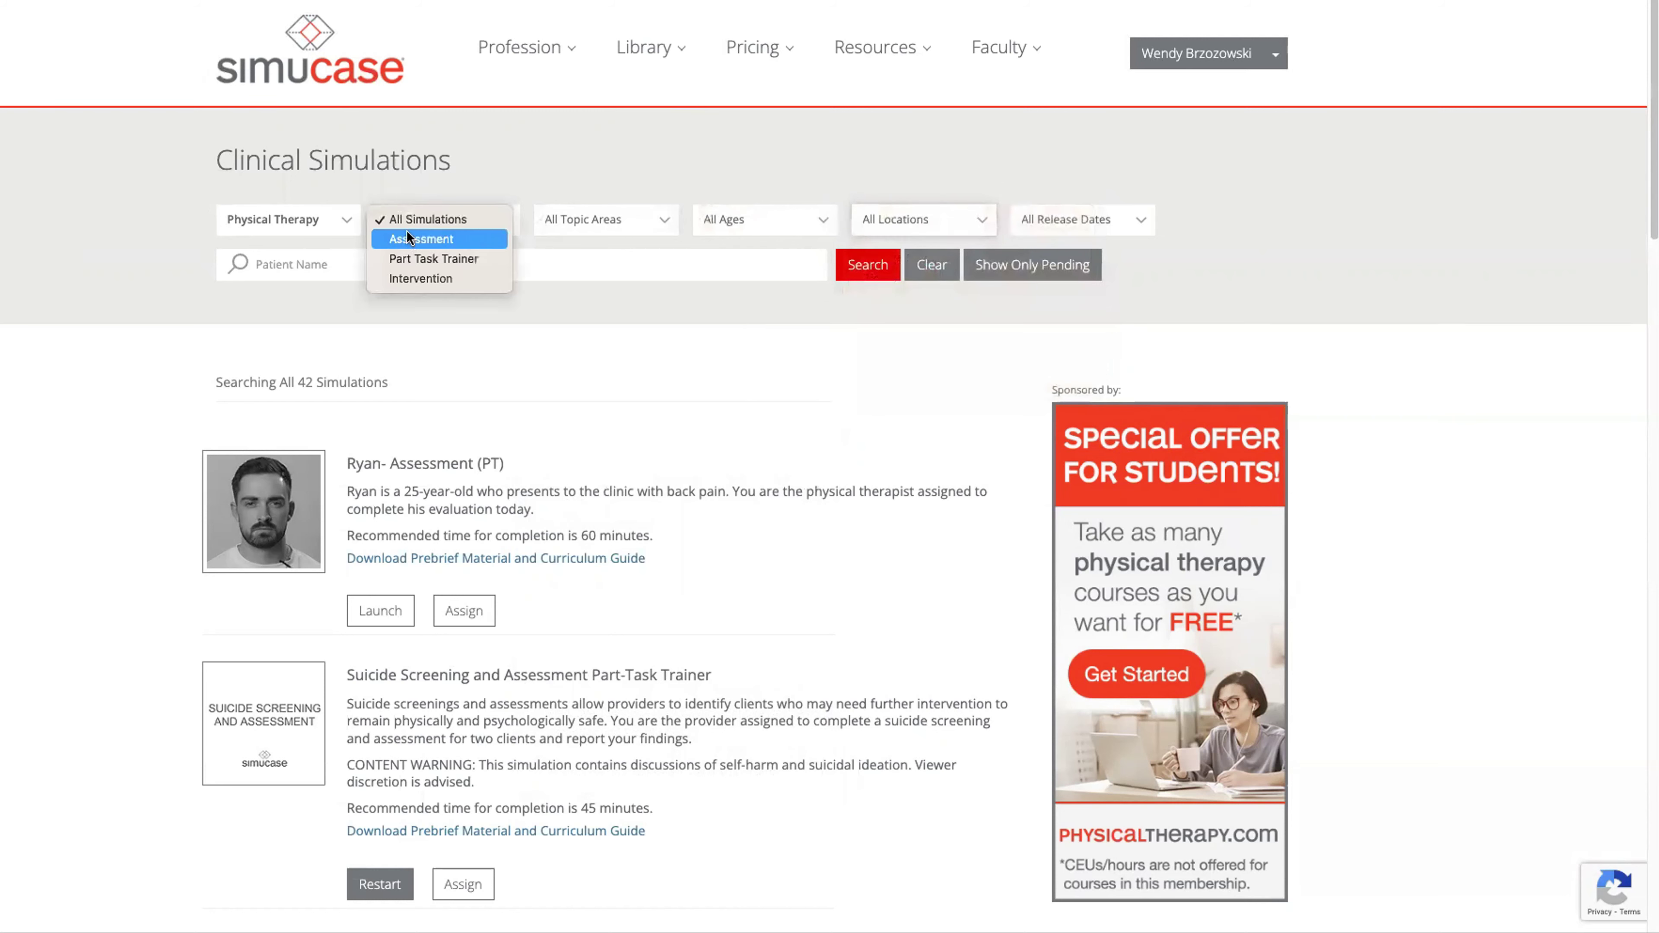
{"action": "left_click", "coordinate": [421, 278]}
{"action": "scroll", "coordinate": [549, 638], "scroll_direction": "down", "scroll_amount": 3}
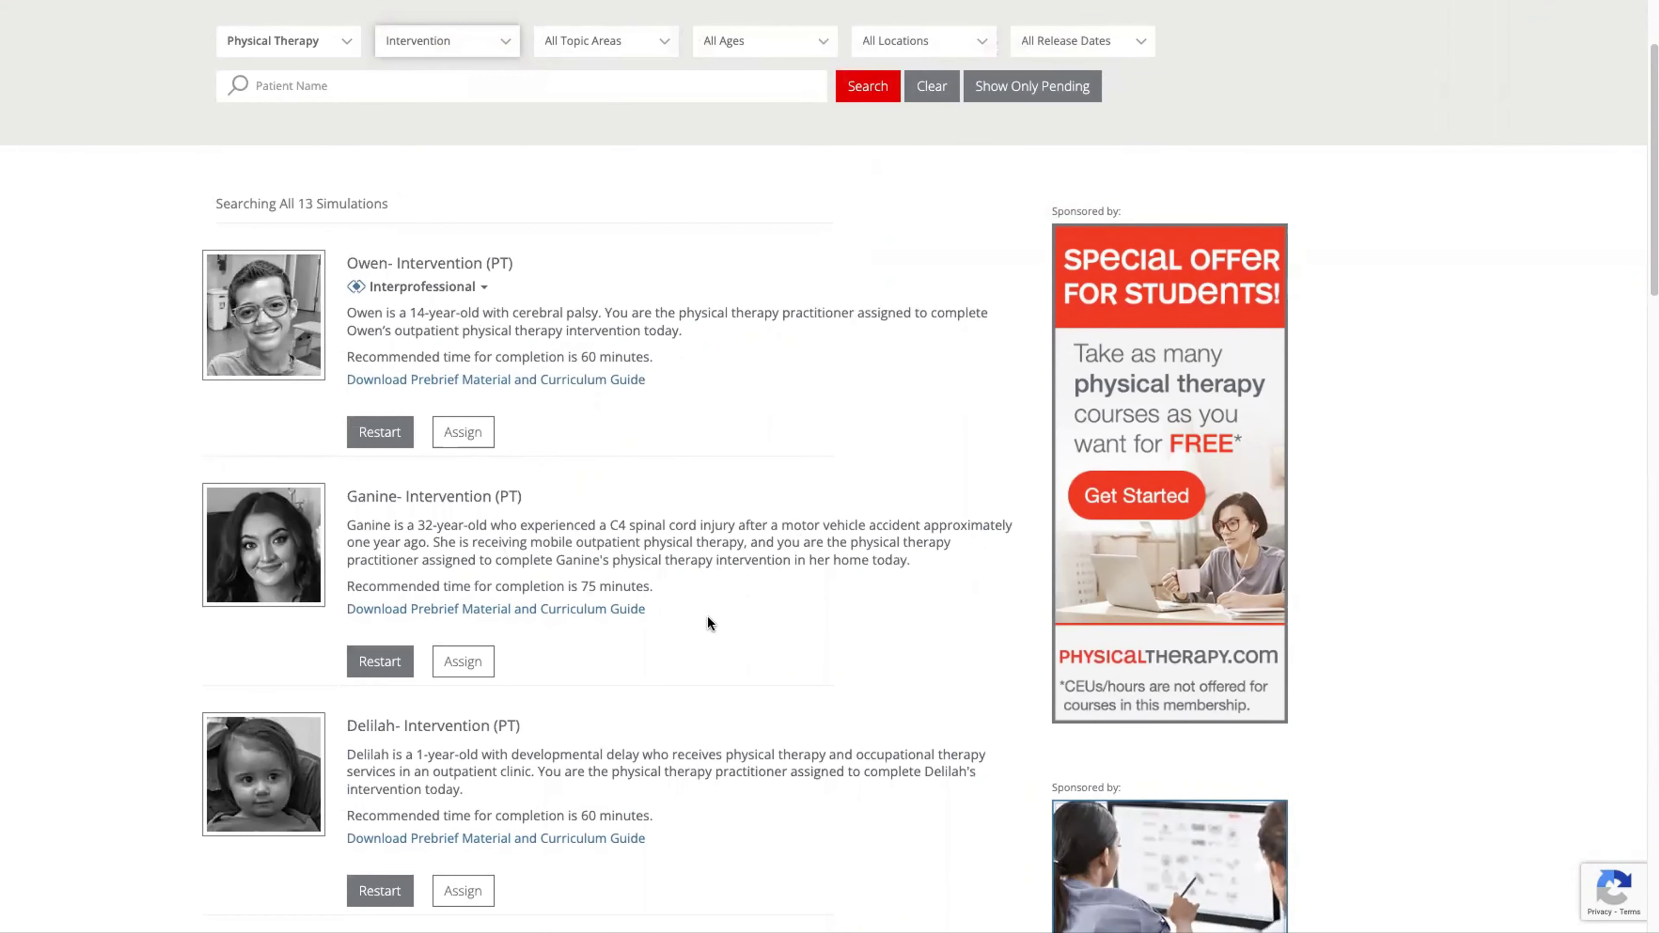
{"action": "left_click", "coordinate": [586, 609]}
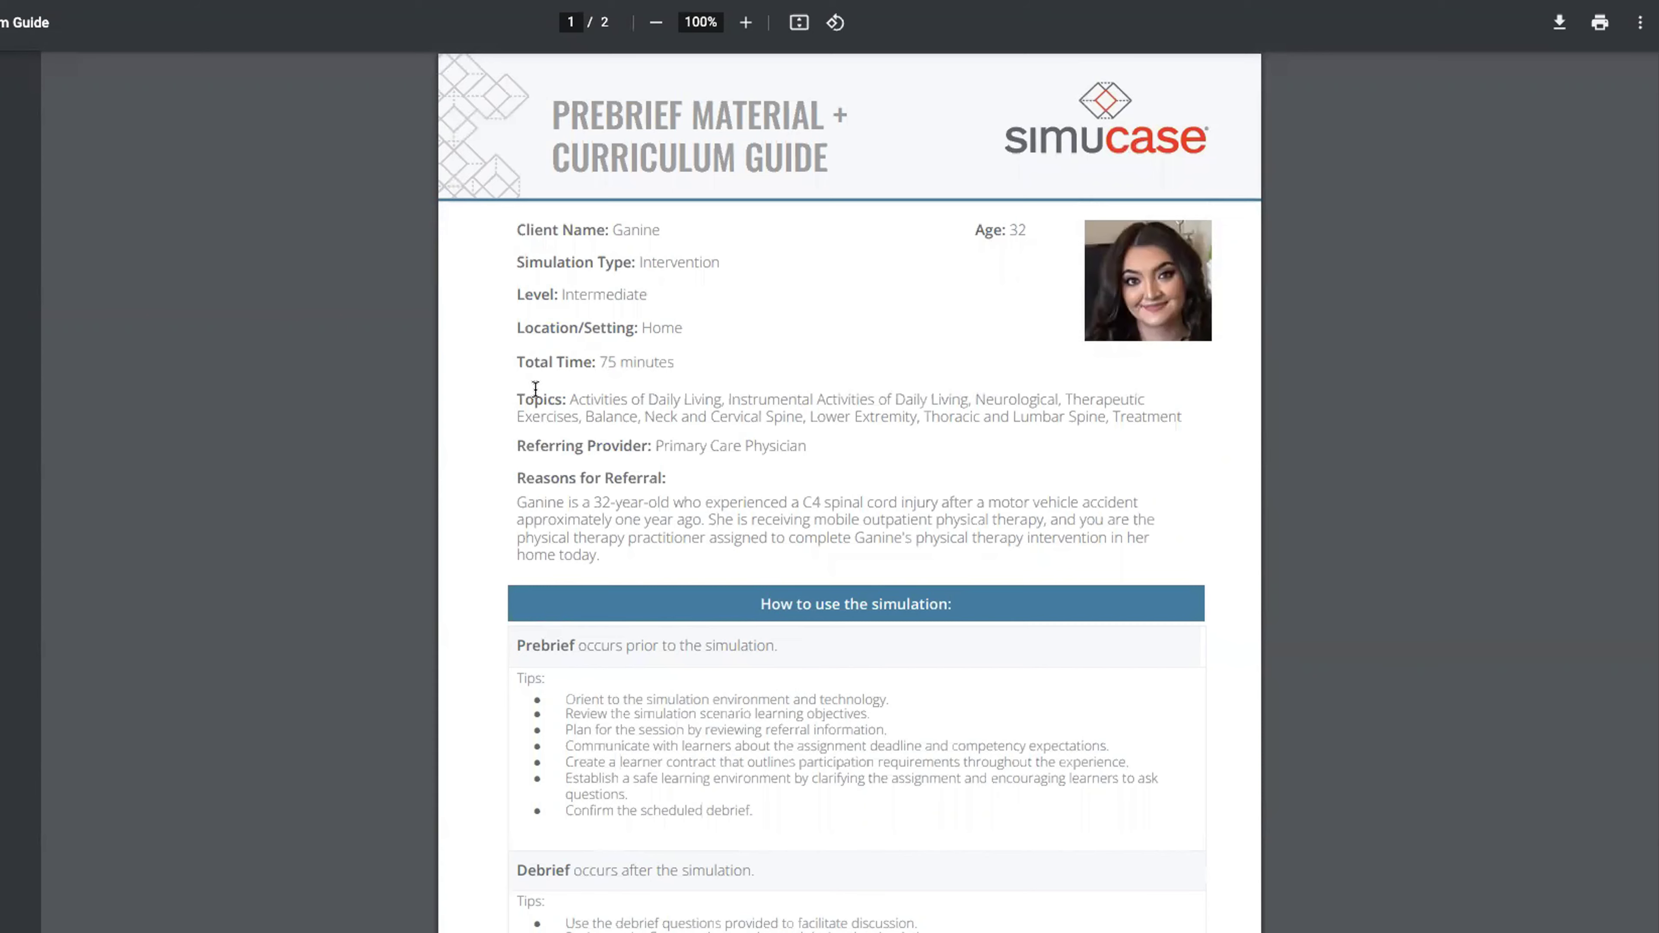
- Scroll through Ganine's prebrief guide PDF down to the Curriculum Map
{"action": "scroll", "coordinate": [827, 713], "scroll_direction": "down", "scroll_amount": 9}
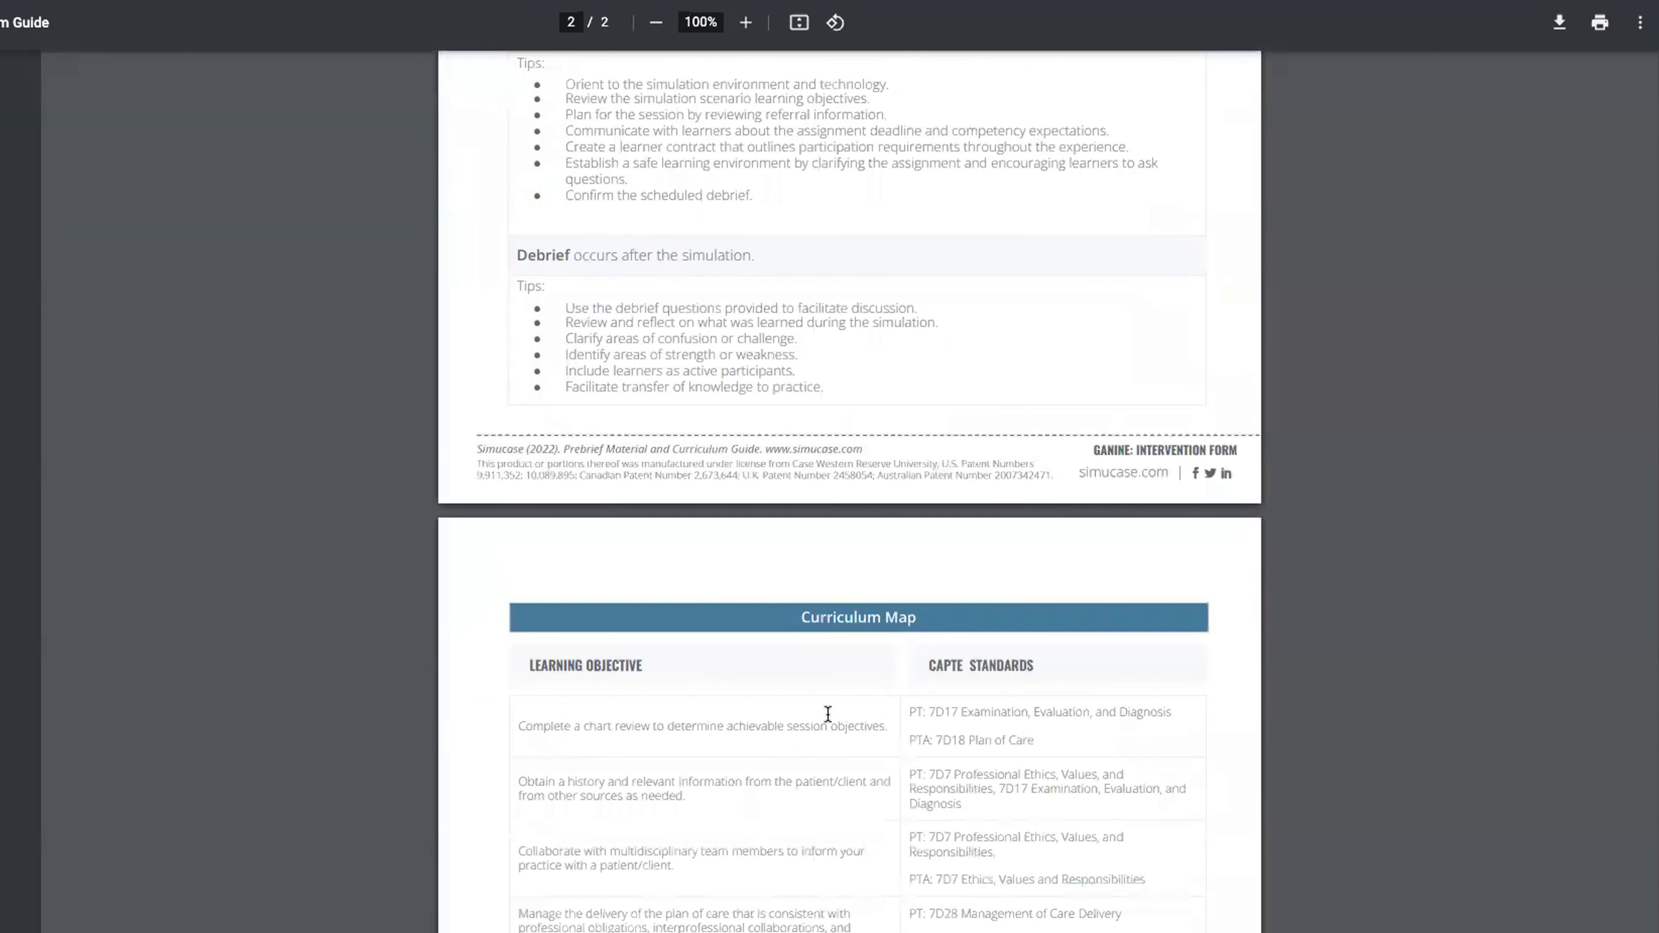
{"action": "scroll", "coordinate": [827, 714], "scroll_direction": "down", "scroll_amount": 4}
{"action": "scroll", "coordinate": [1048, 784], "scroll_direction": "down", "scroll_amount": 2}
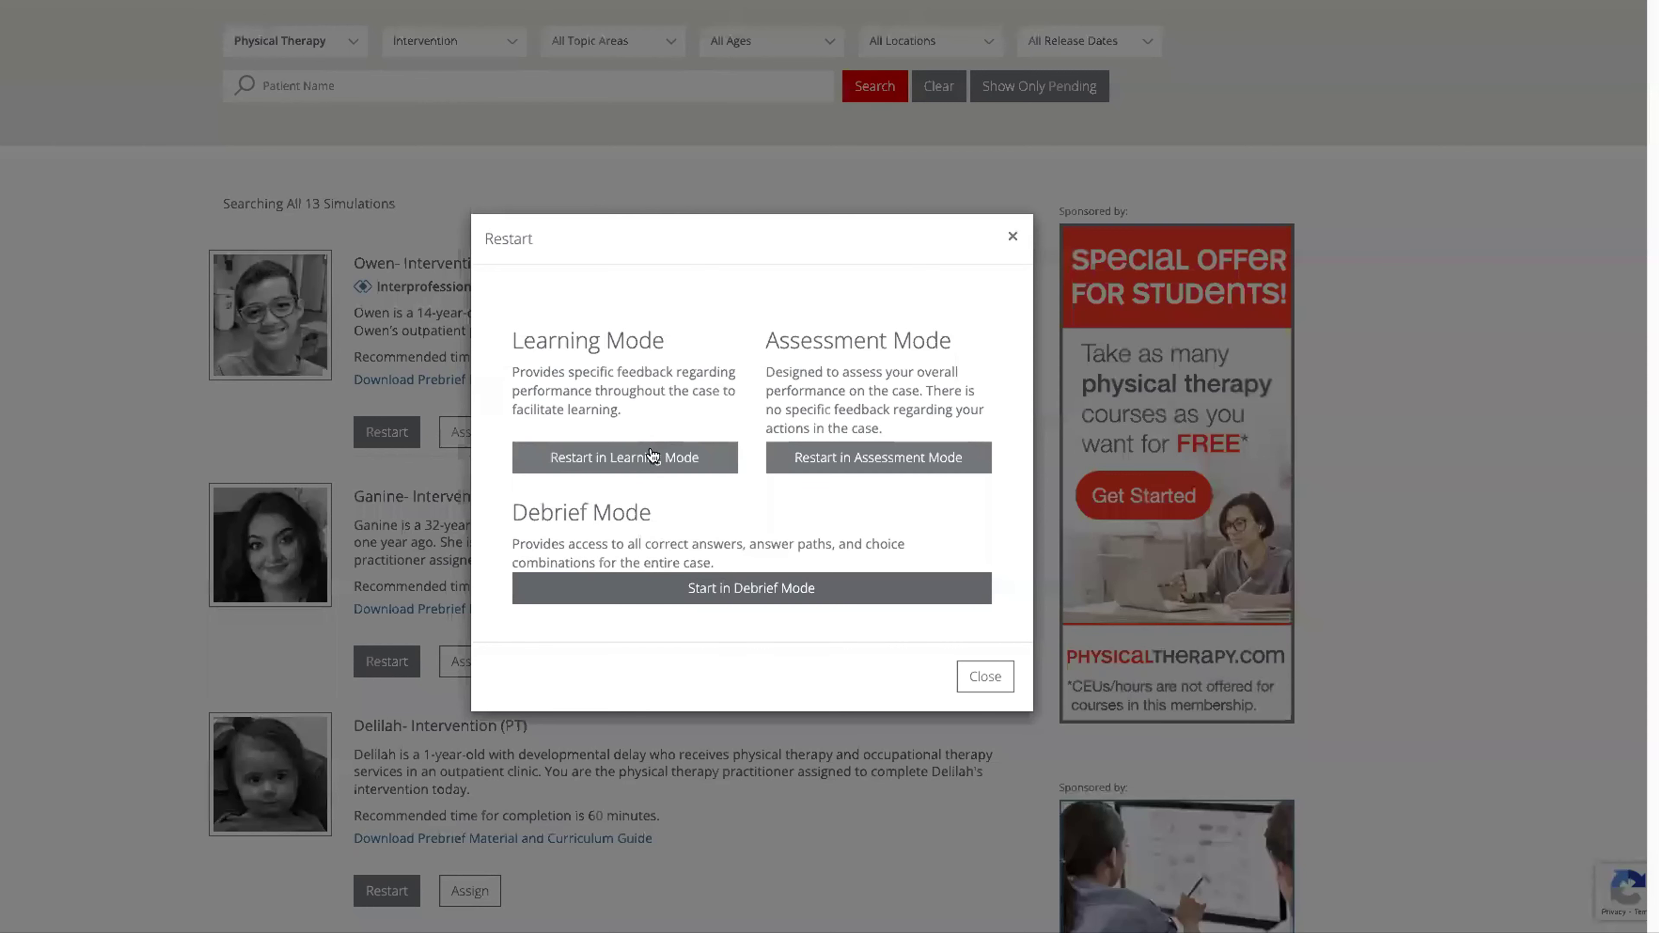
- Restart Ganine's case in Learning Mode with the Baseline Data score reset
{"action": "left_click", "coordinate": [643, 452]}
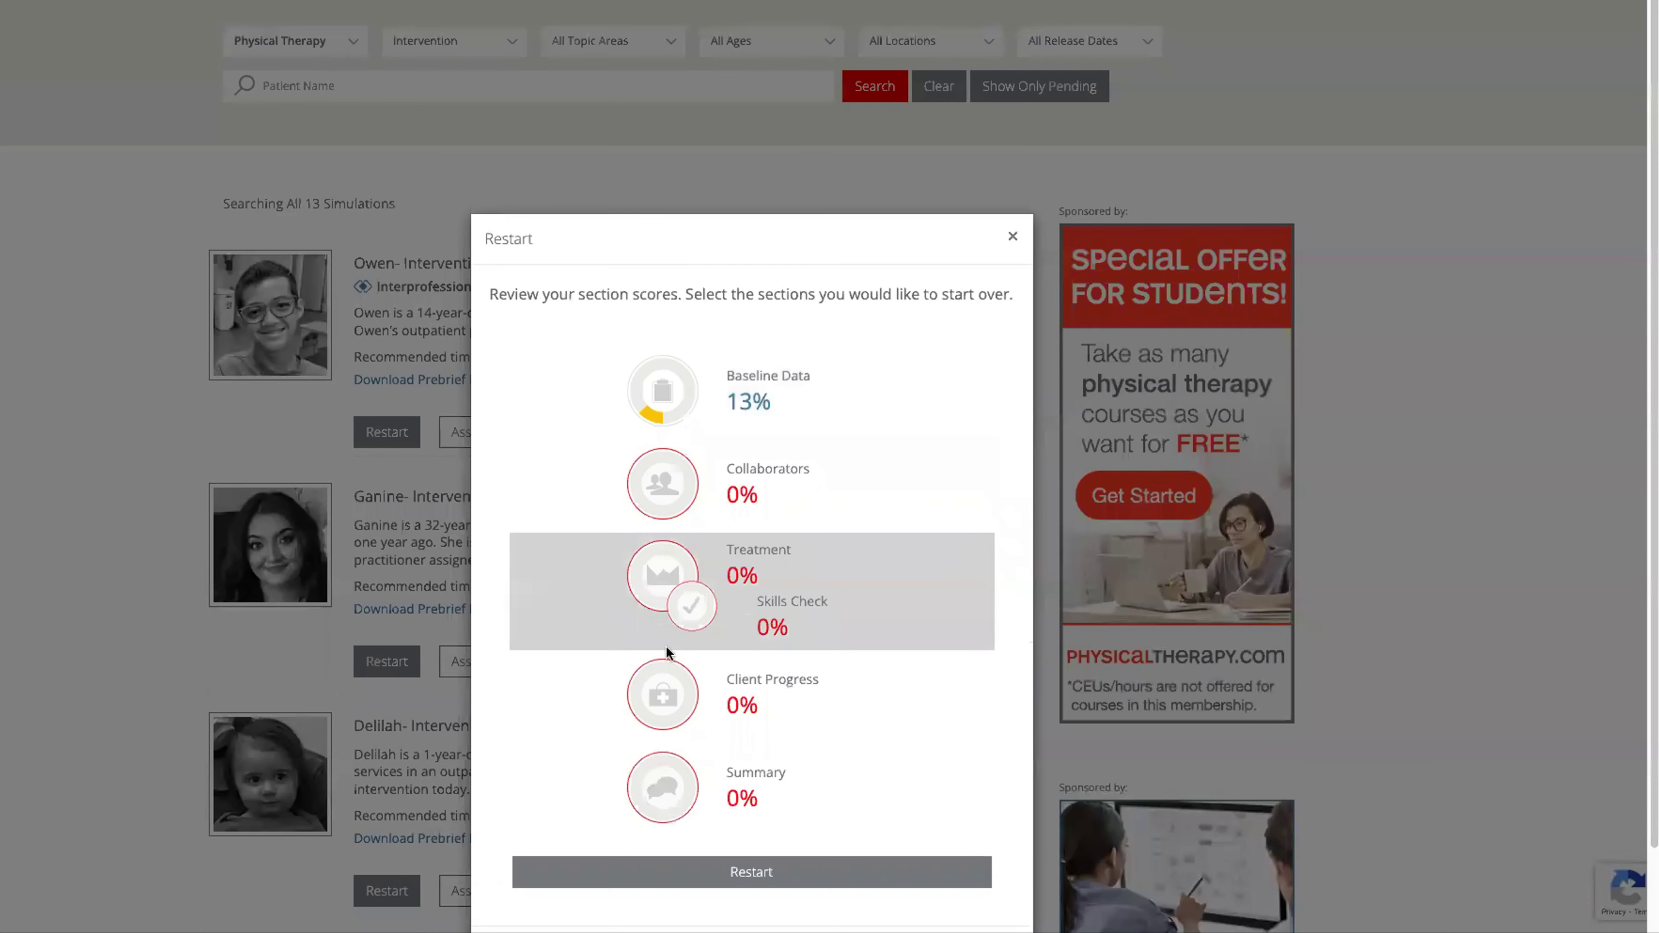
{"action": "left_click", "coordinate": [671, 411]}
{"action": "left_click", "coordinate": [757, 876]}
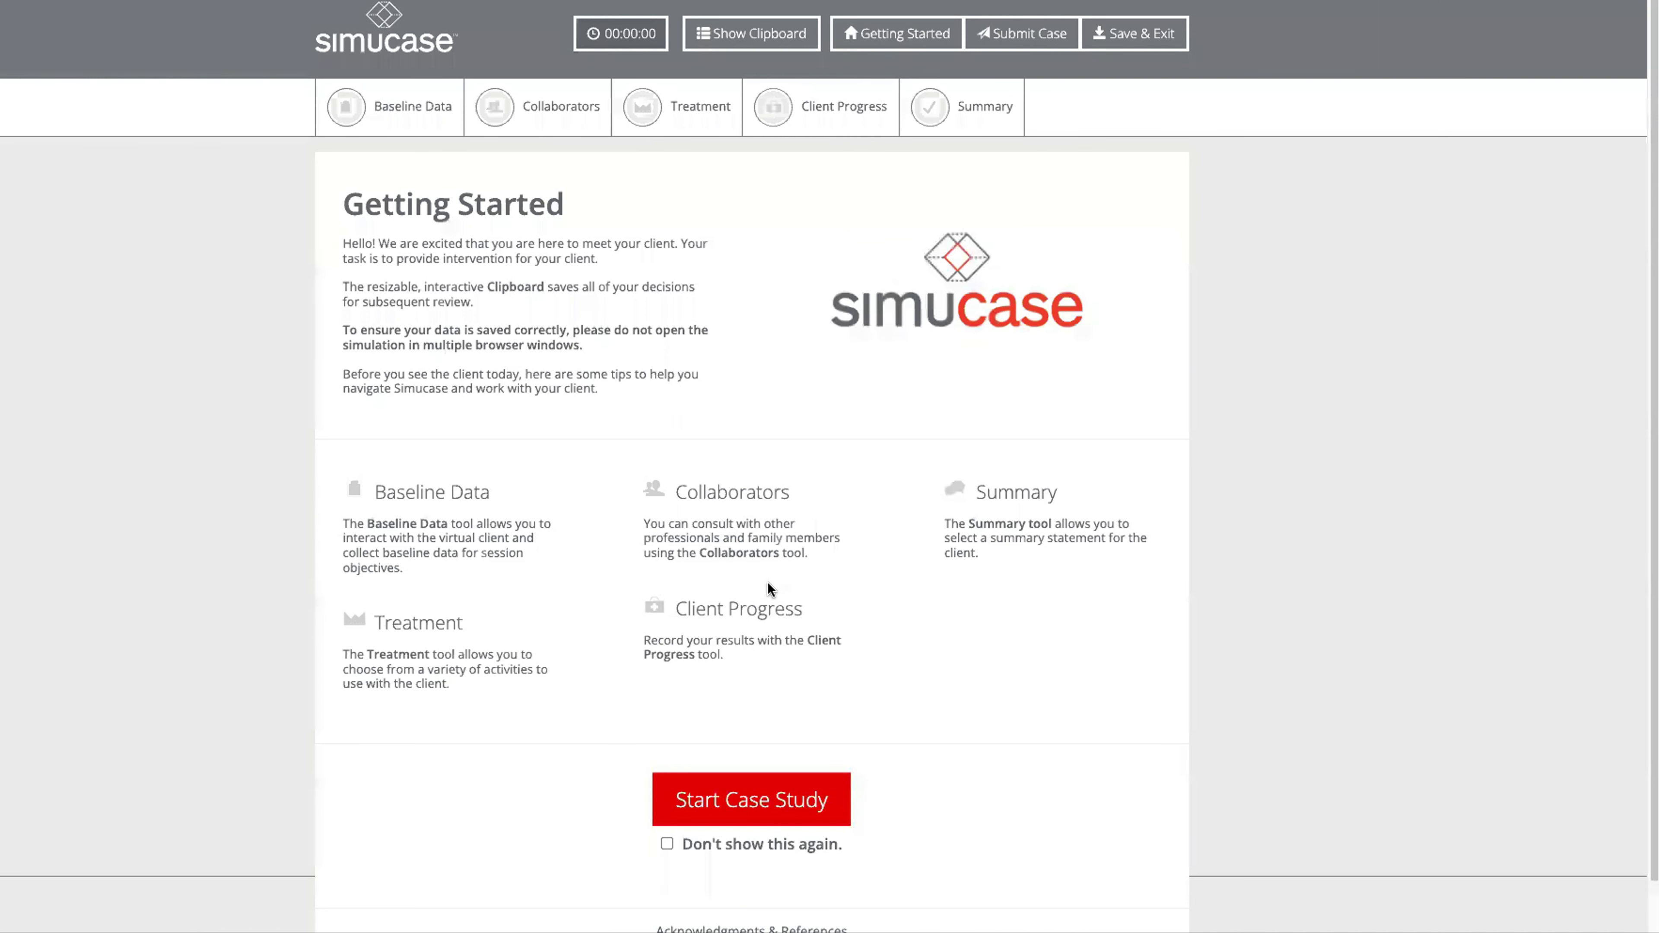
- Show the clipboard, start the case study, and move on to Baseline Data
{"action": "left_click", "coordinate": [752, 34]}
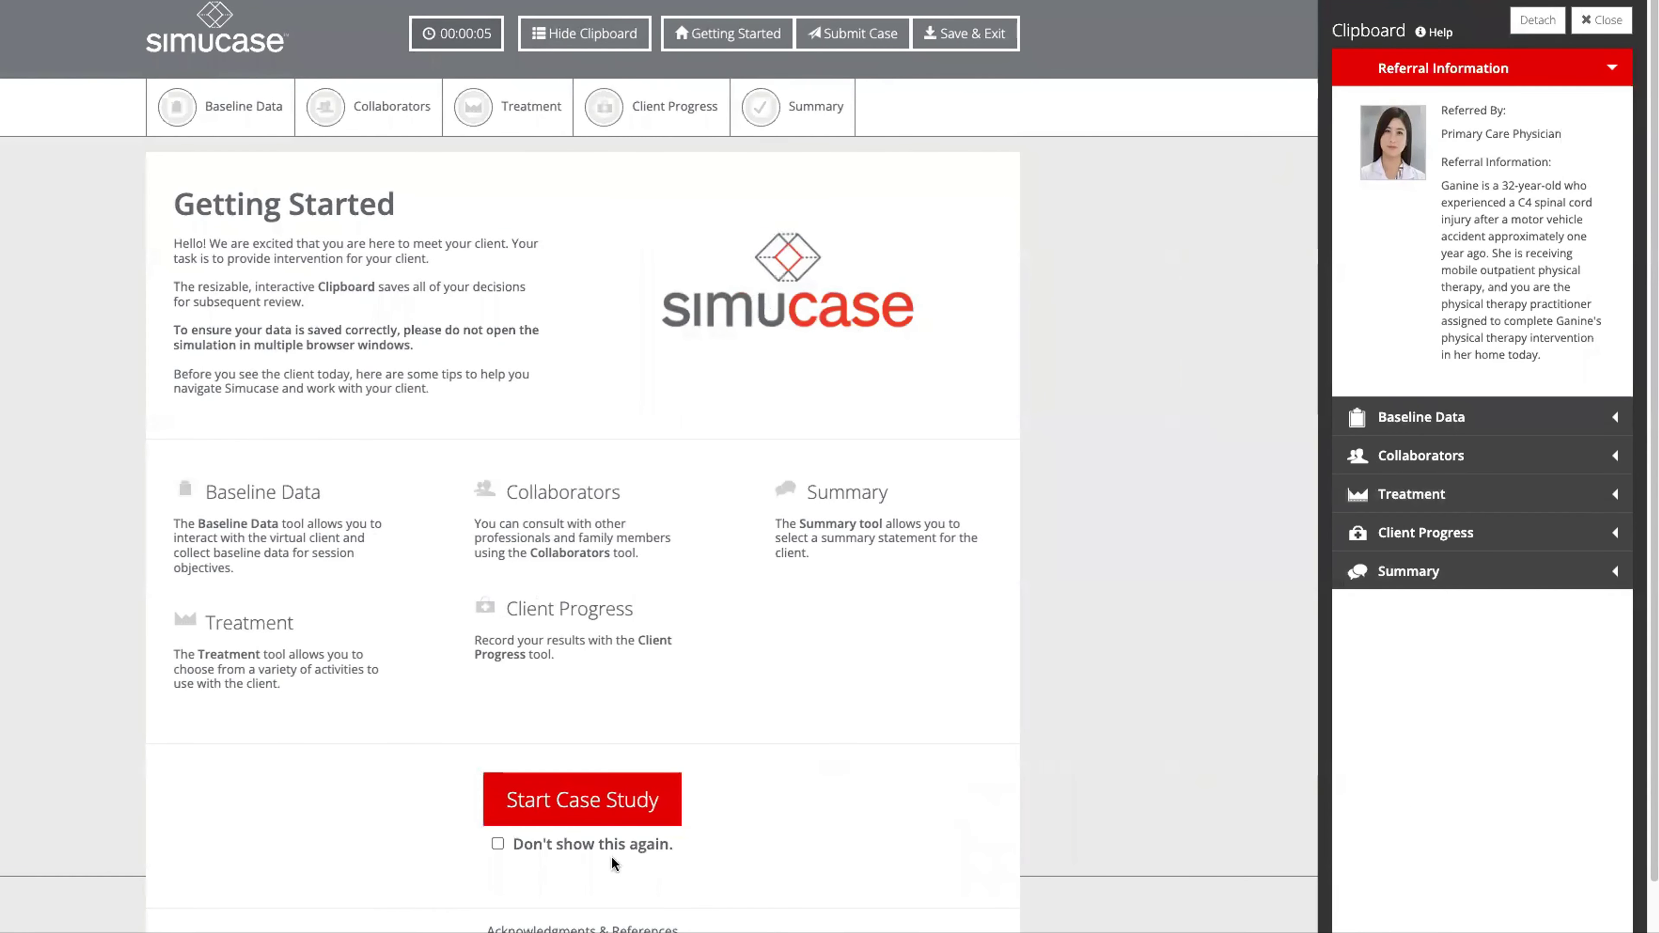
{"action": "left_click", "coordinate": [582, 799]}
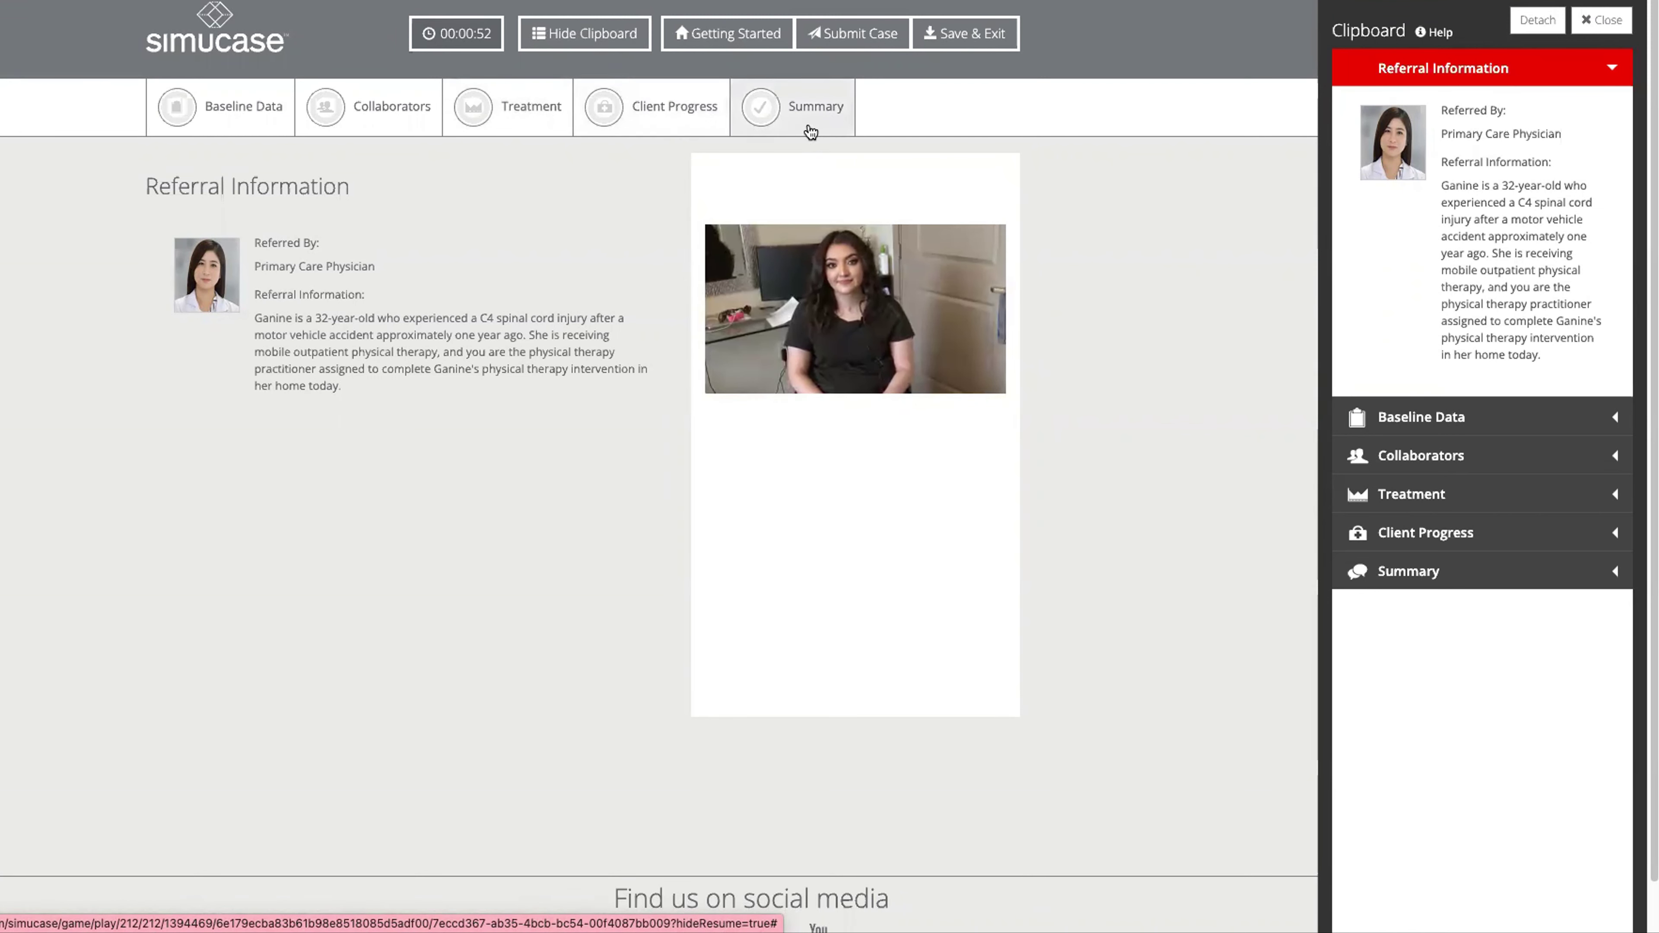
{"action": "left_click", "coordinate": [256, 126]}
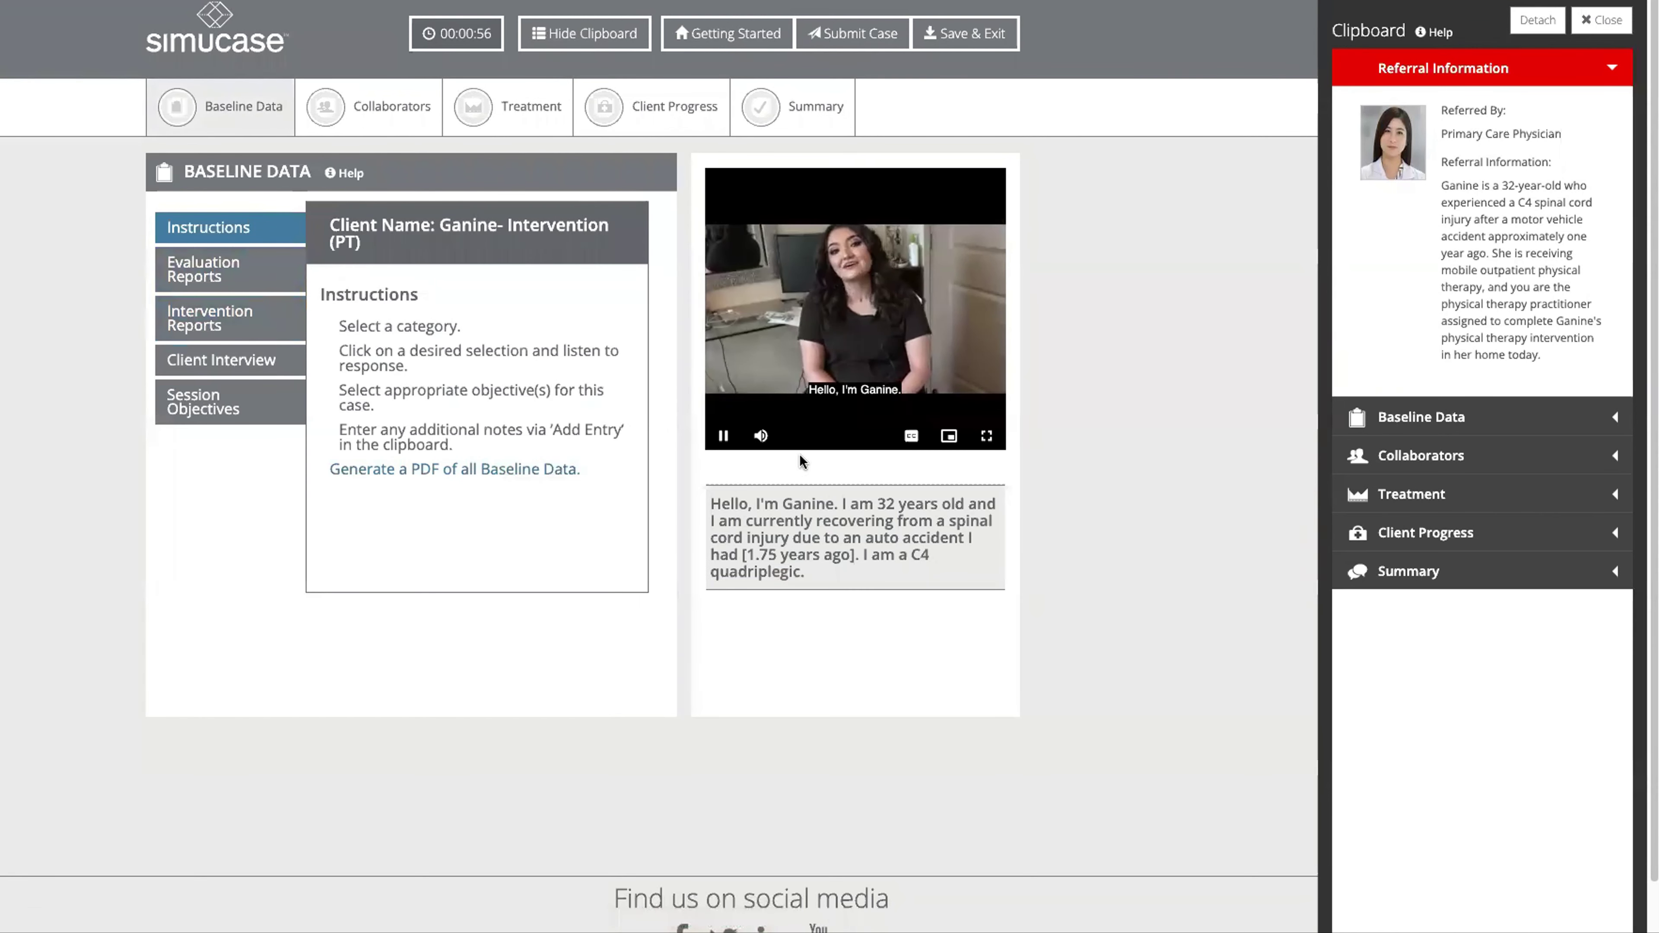
- Mute Ganine's video and review the initial physical therapy evaluation report
{"action": "left_click", "coordinate": [762, 437]}
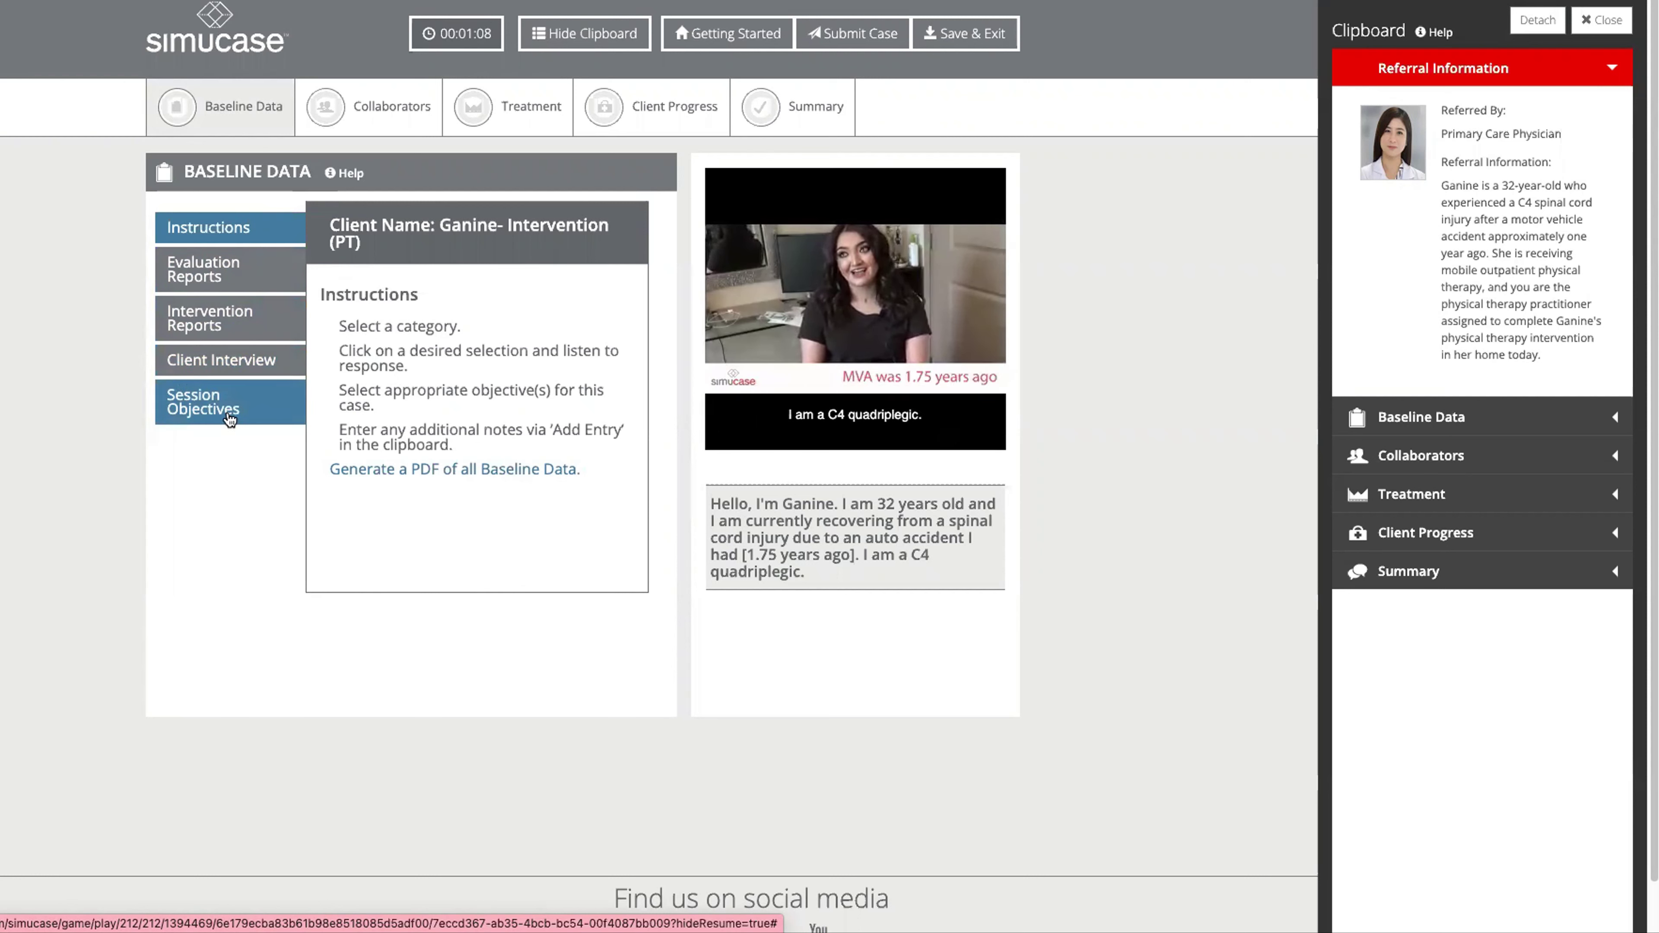
{"action": "left_click", "coordinate": [222, 274]}
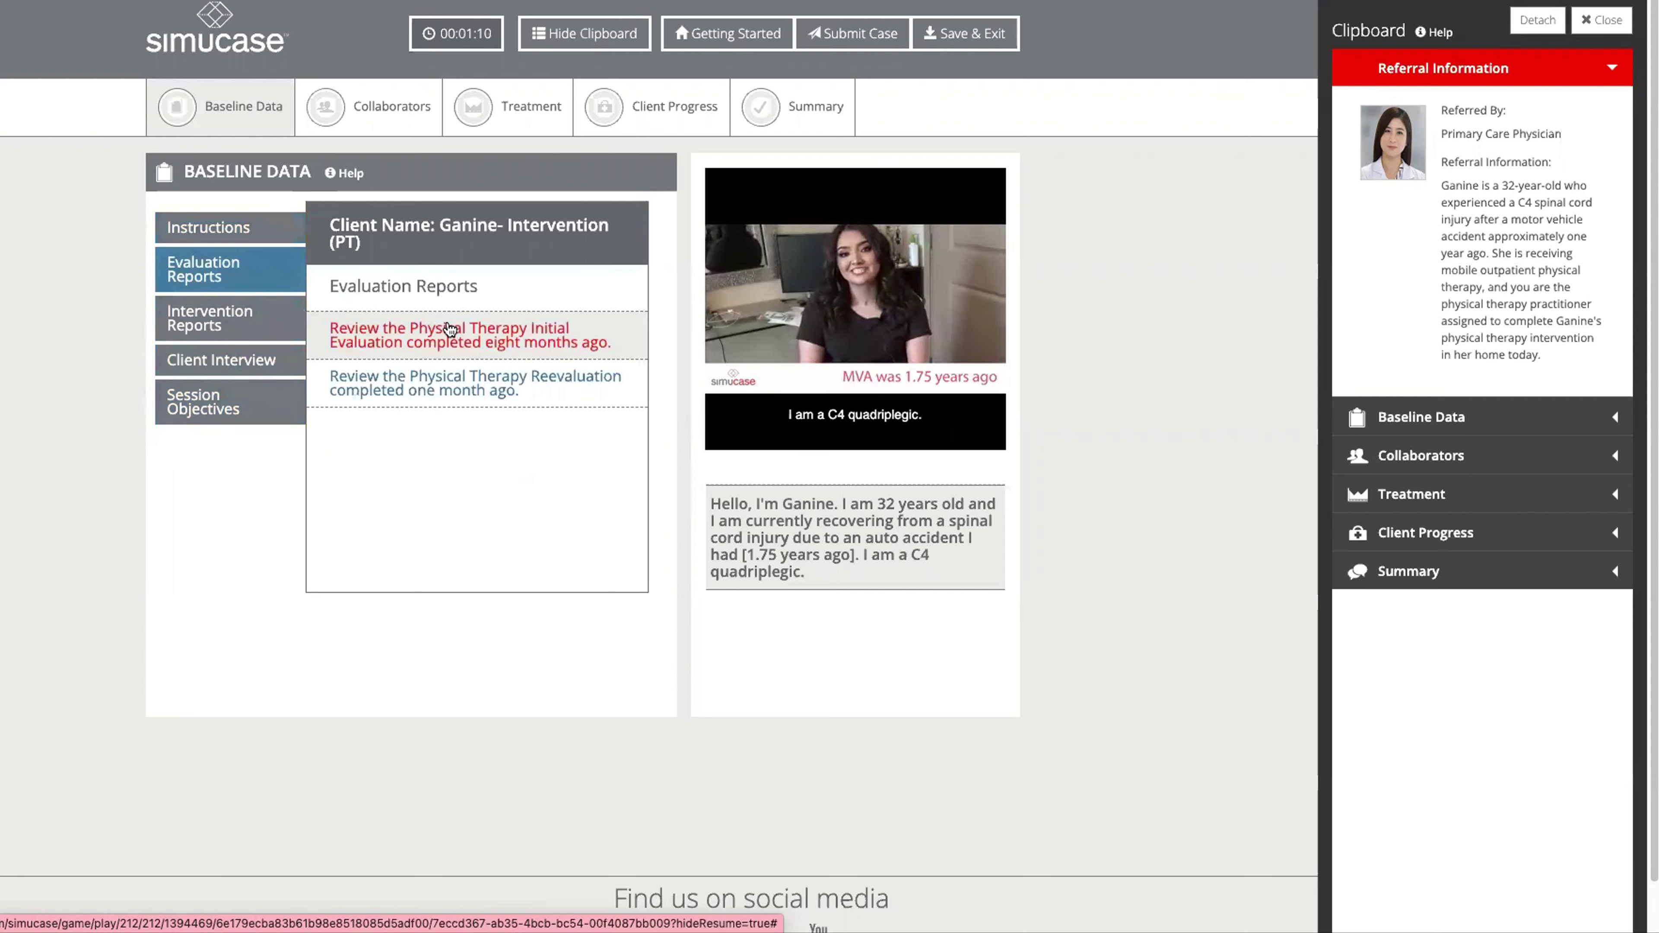
{"action": "left_click", "coordinate": [478, 347]}
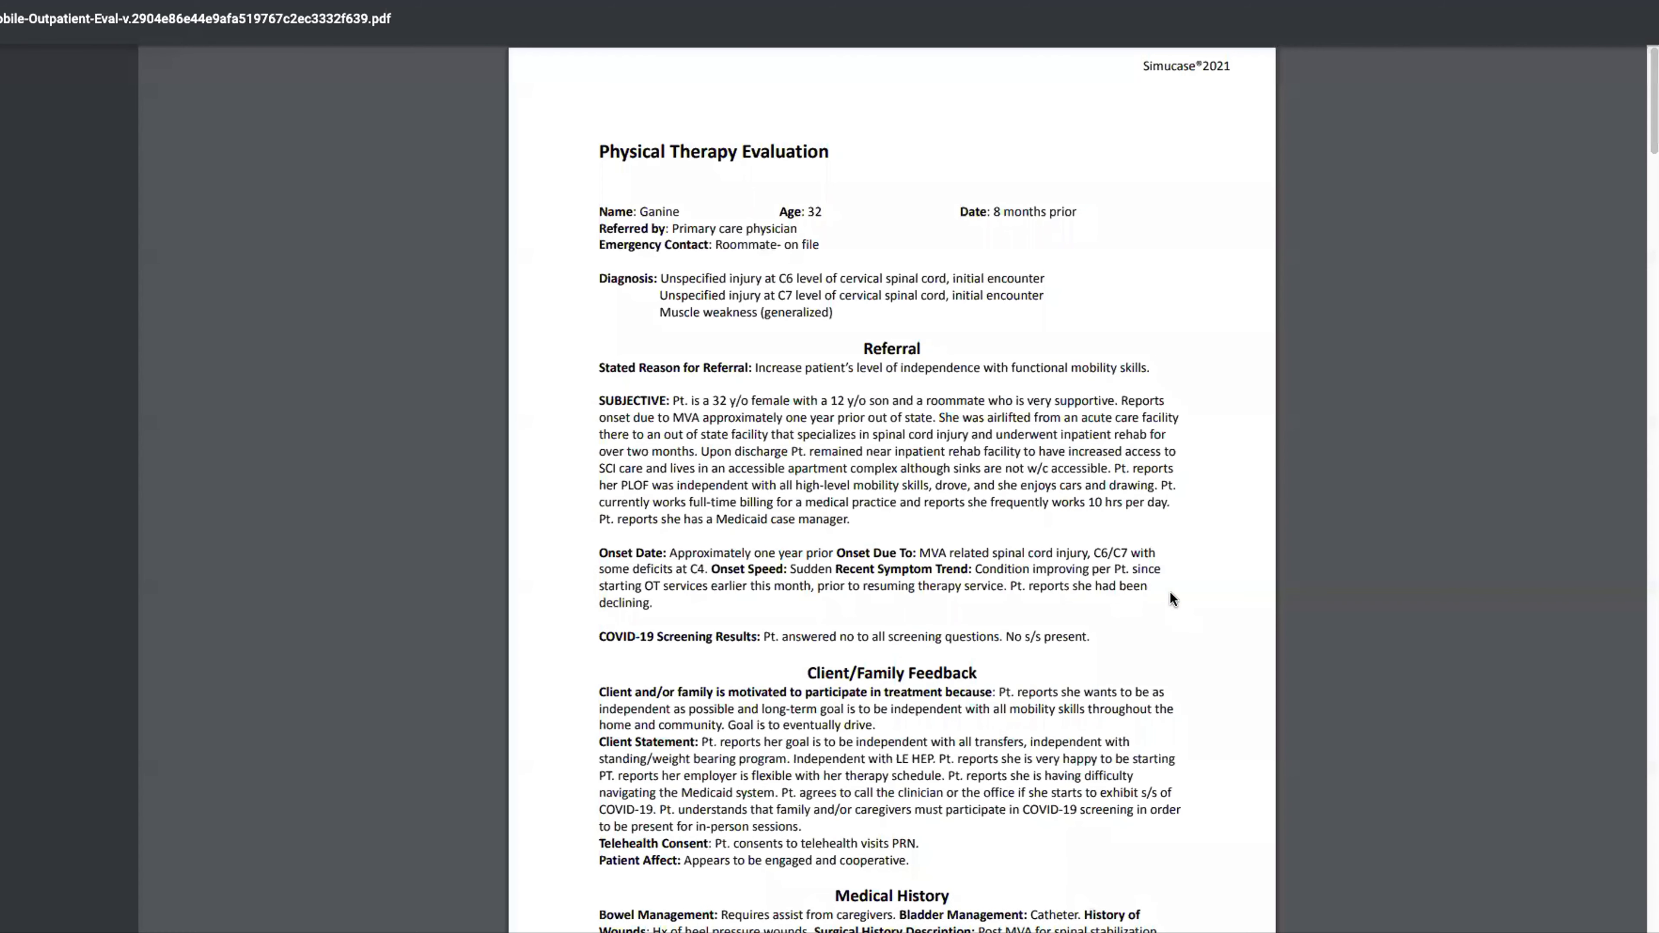
{"action": "key", "text": "ctrl+w"}
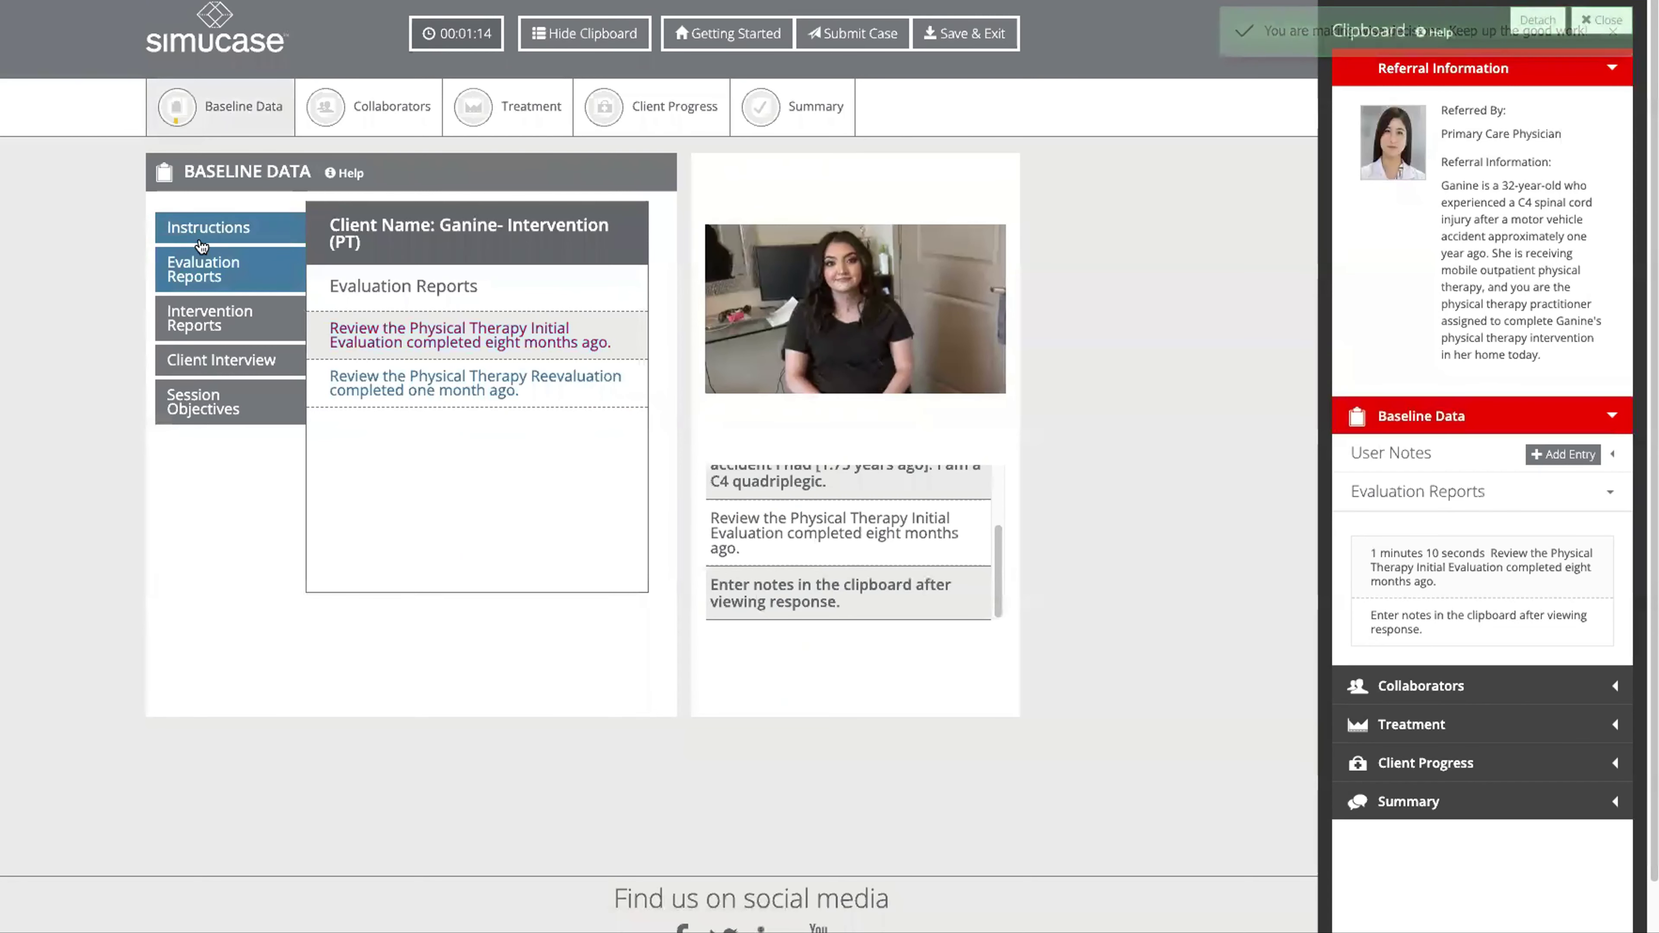
- Review the PT treatment note, then list the Client Interview questions
{"action": "left_click", "coordinate": [222, 340]}
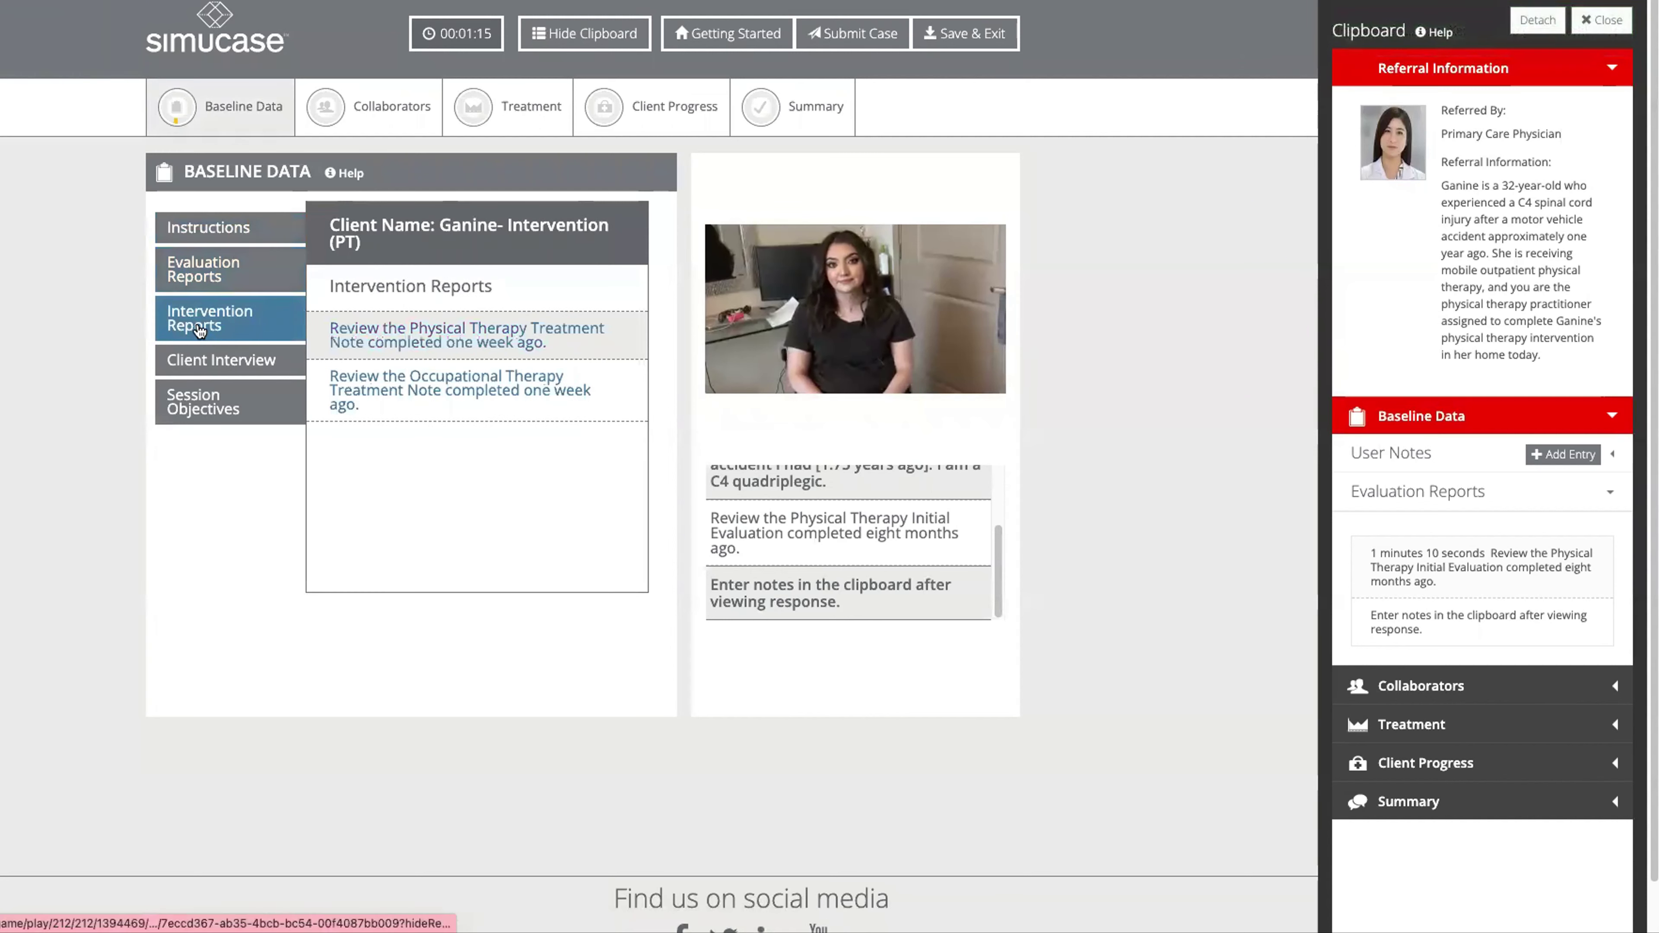
{"action": "left_click", "coordinate": [471, 337]}
{"action": "key", "text": "ctrl+w"}
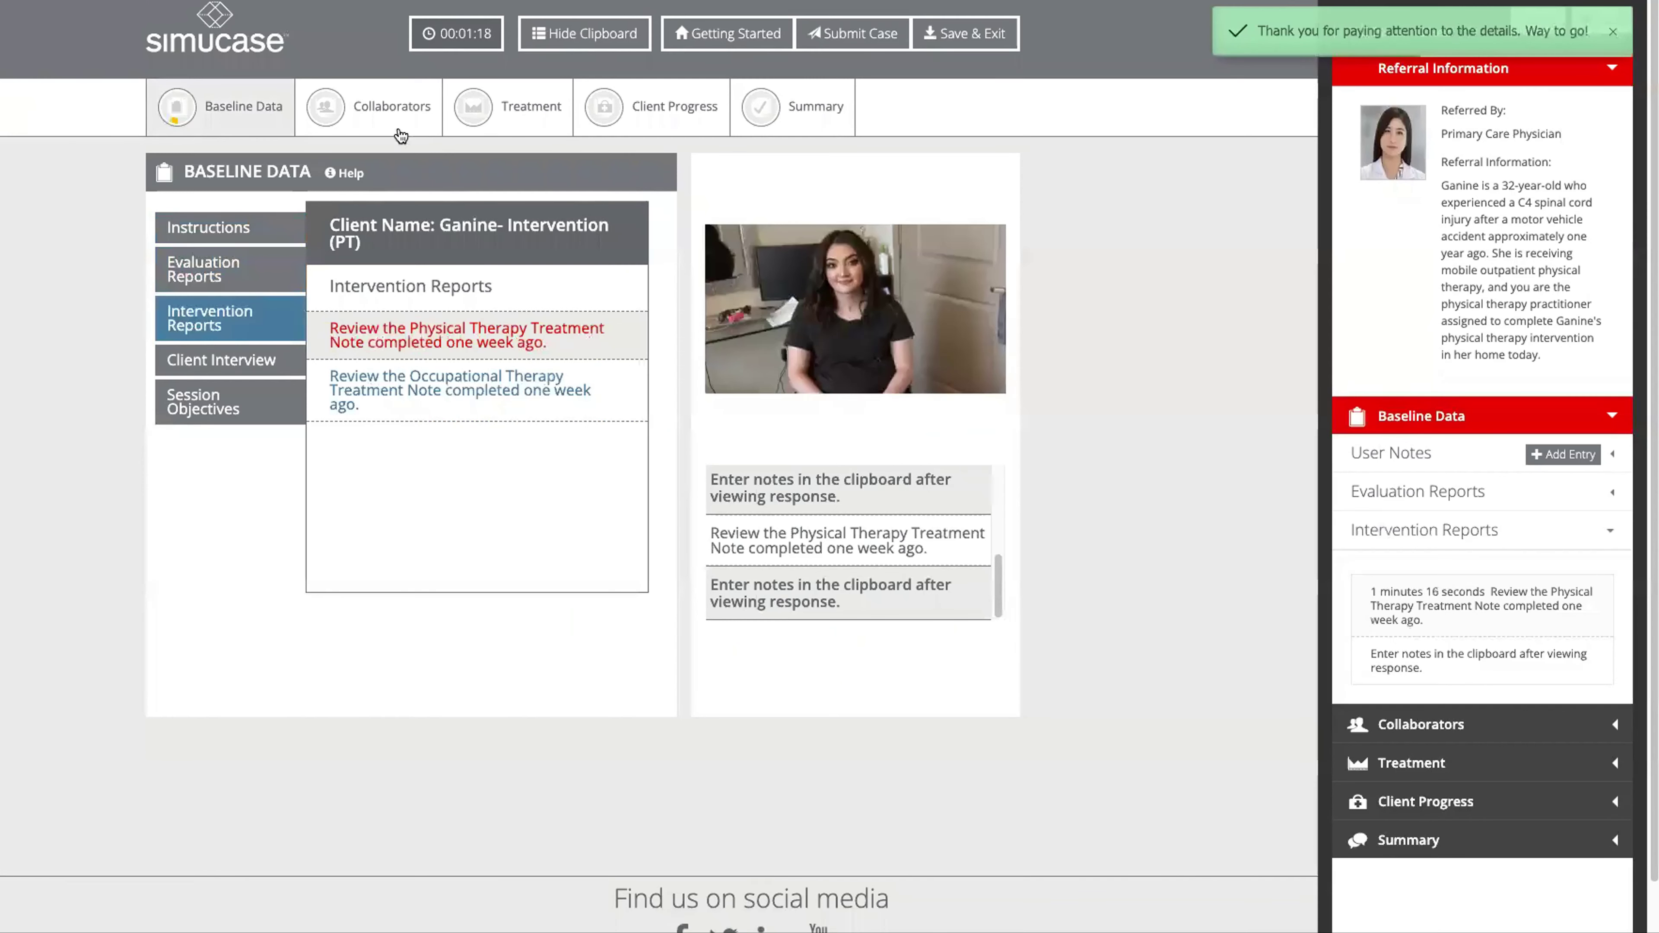
{"action": "left_click", "coordinate": [233, 366]}
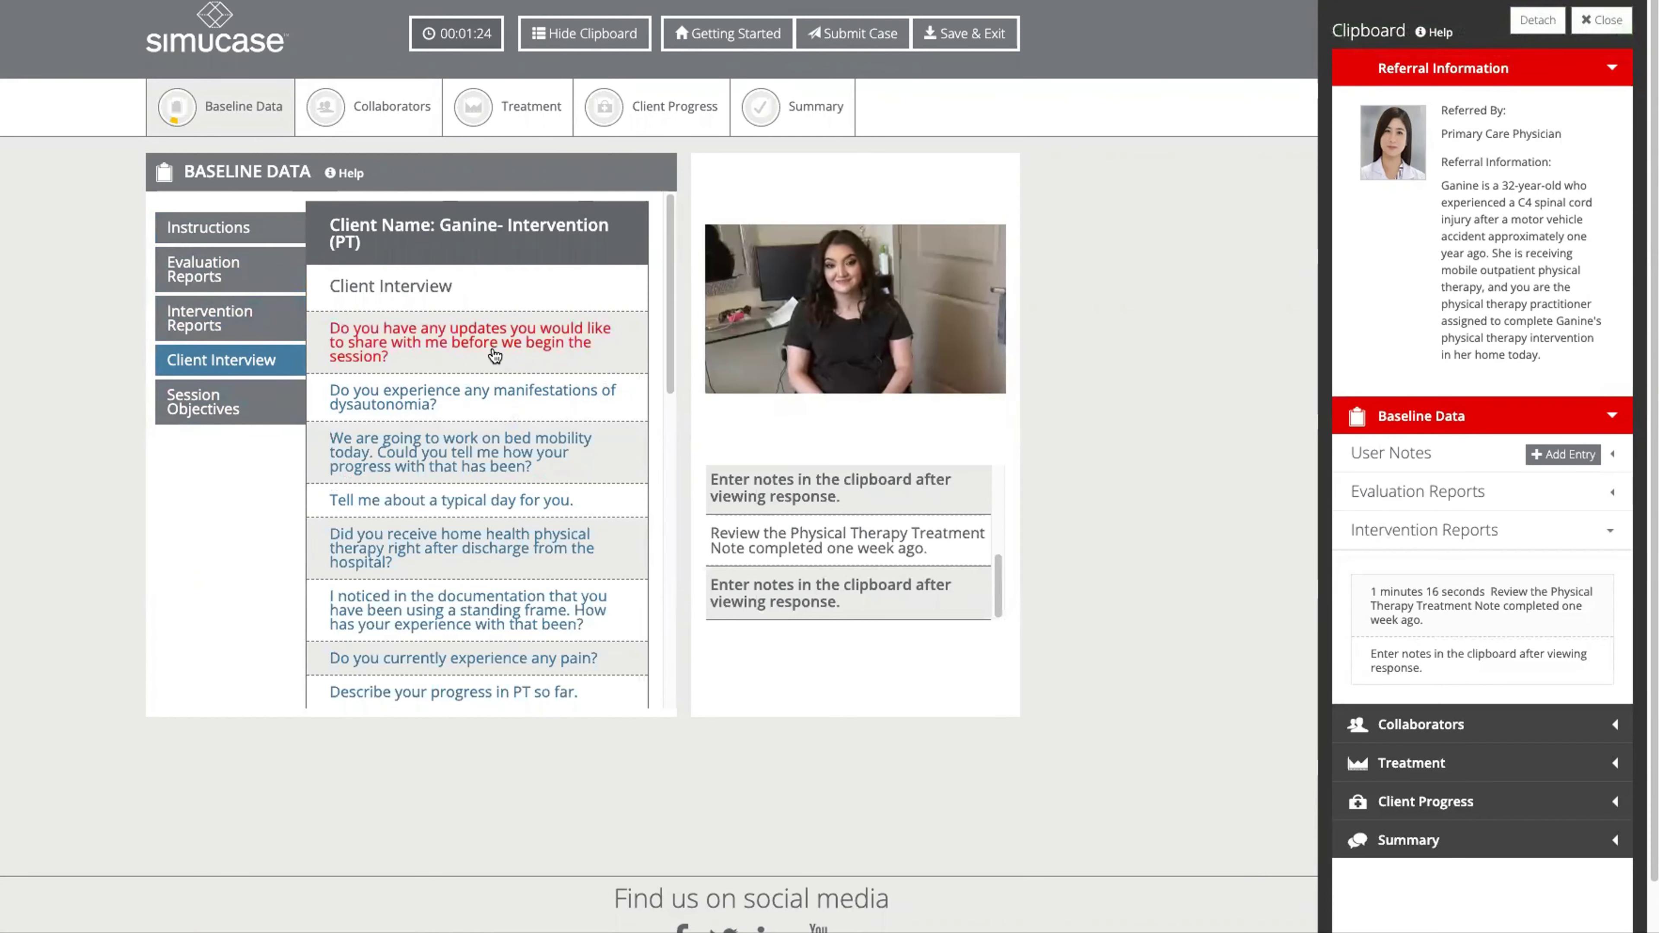
- Ask Ganine about updates and bed-mobility progress, then view Collaborators and Treatment
{"action": "left_click", "coordinate": [418, 346]}
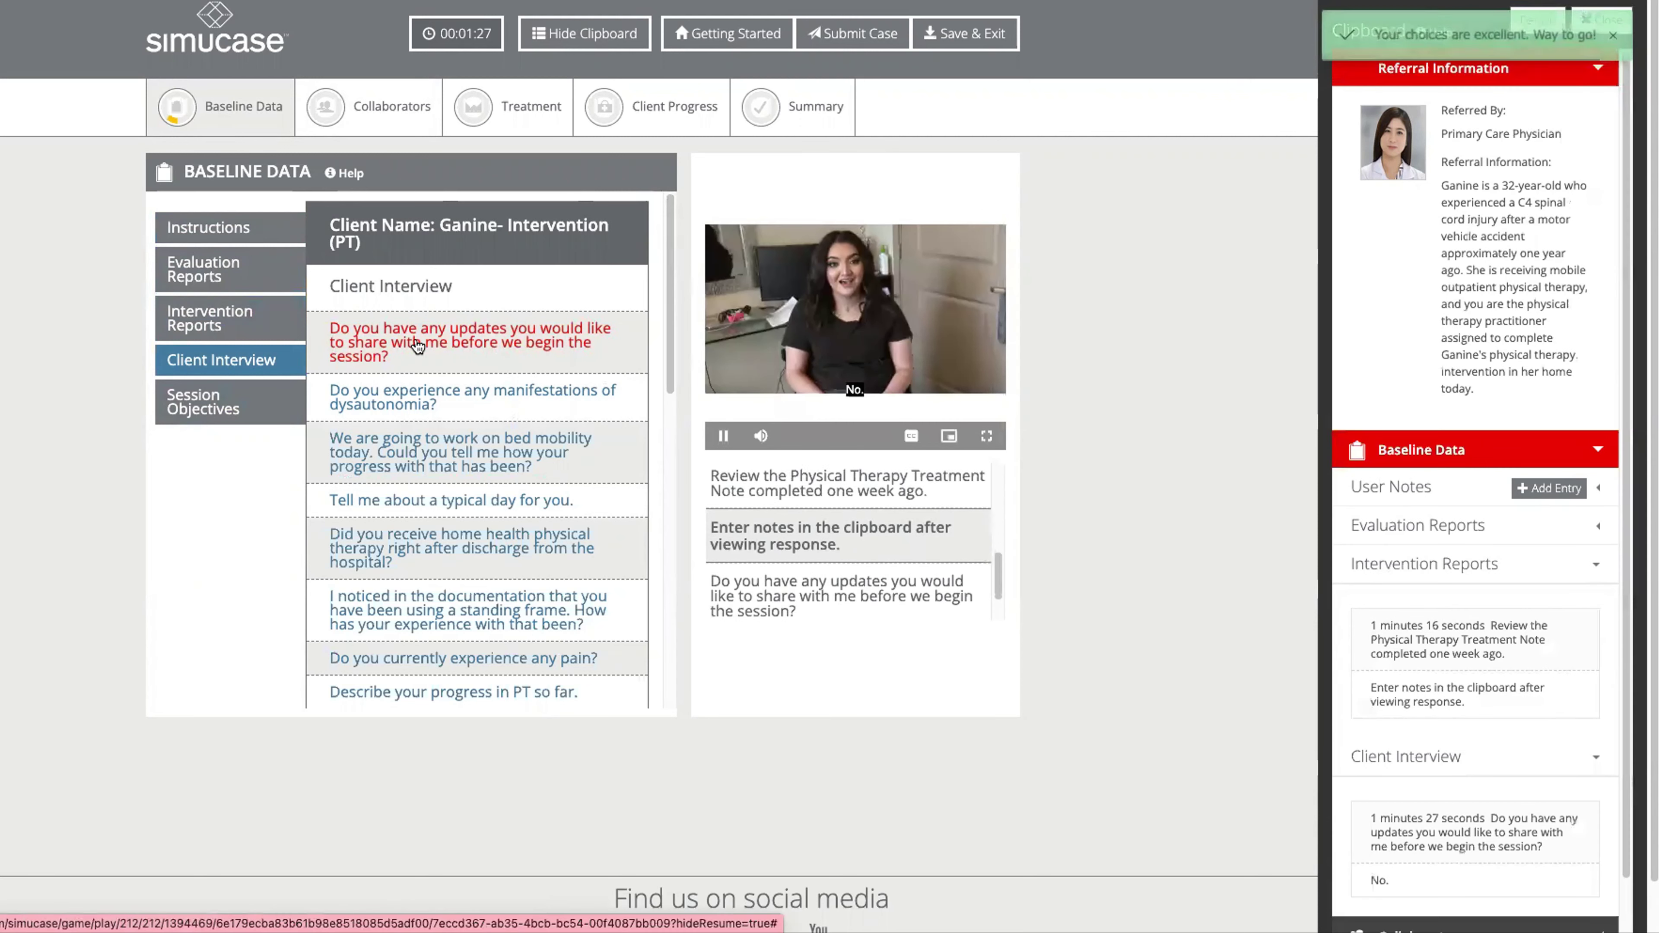
{"action": "left_click", "coordinate": [451, 466]}
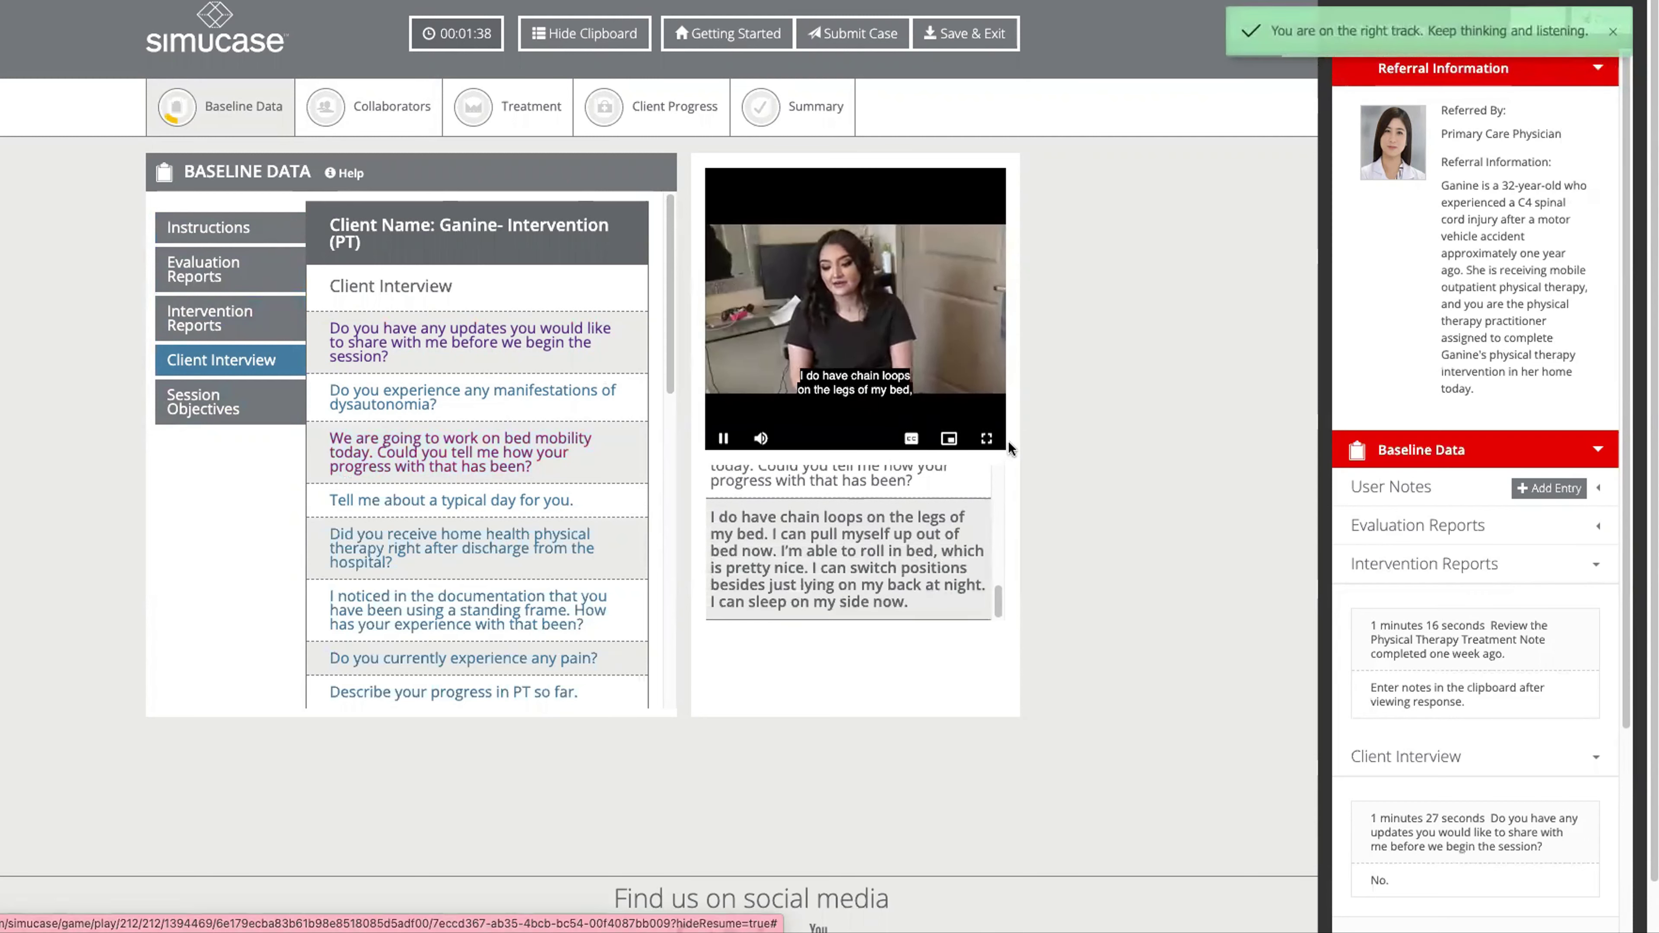
{"action": "left_click", "coordinate": [987, 435]}
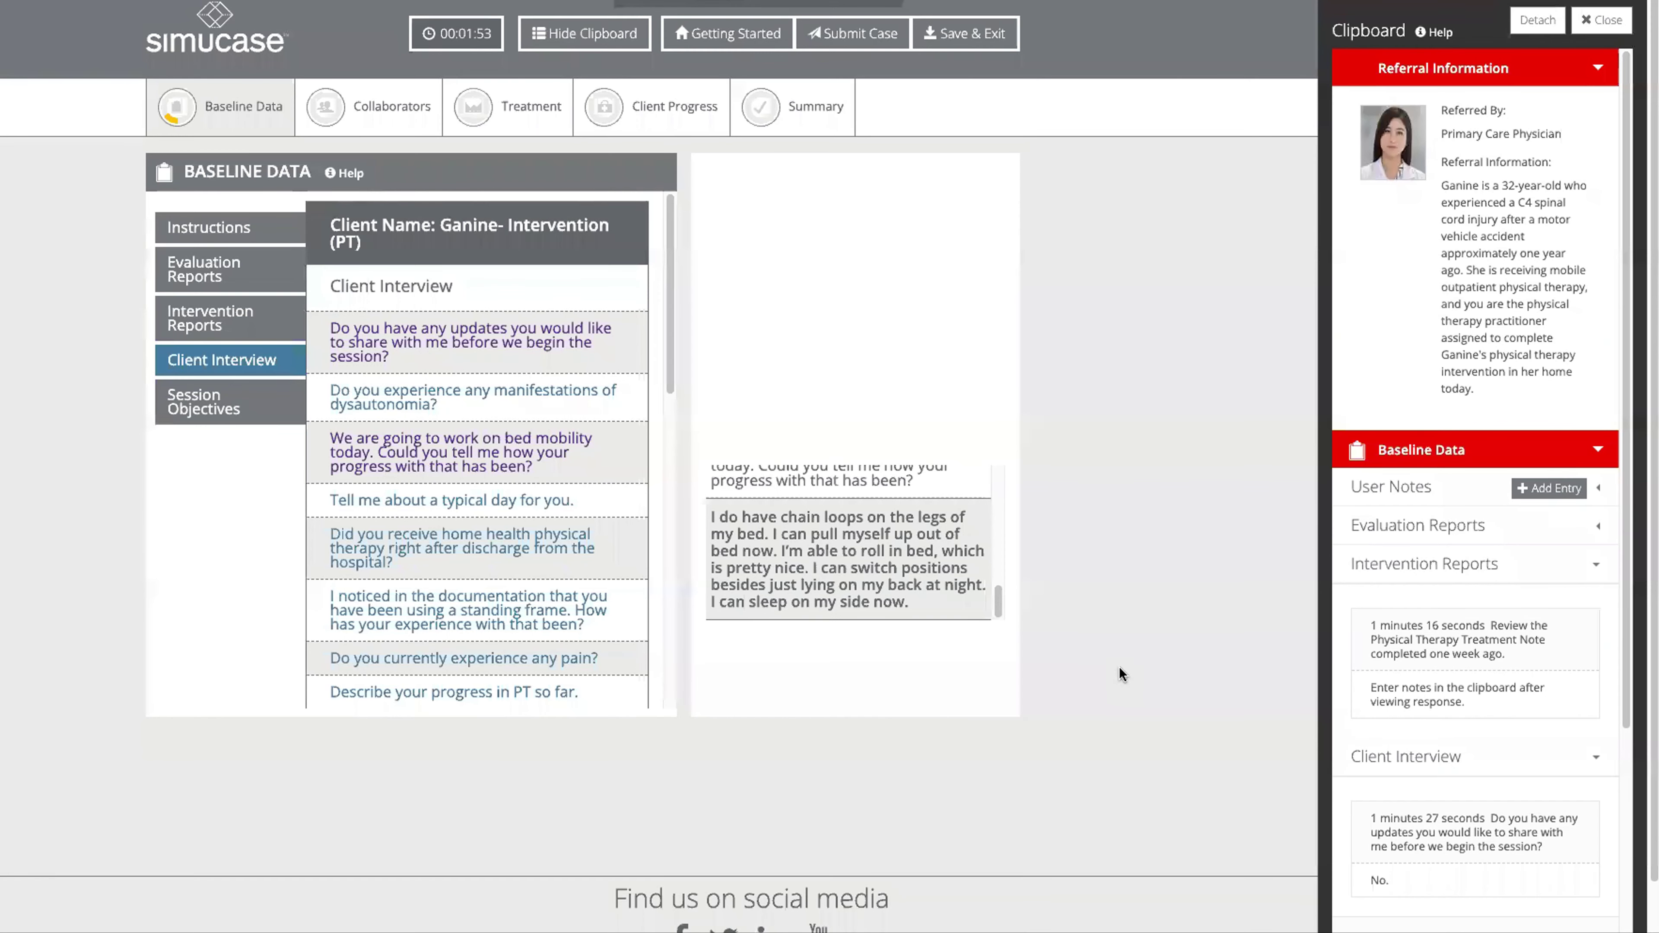
{"action": "left_click", "coordinate": [384, 120]}
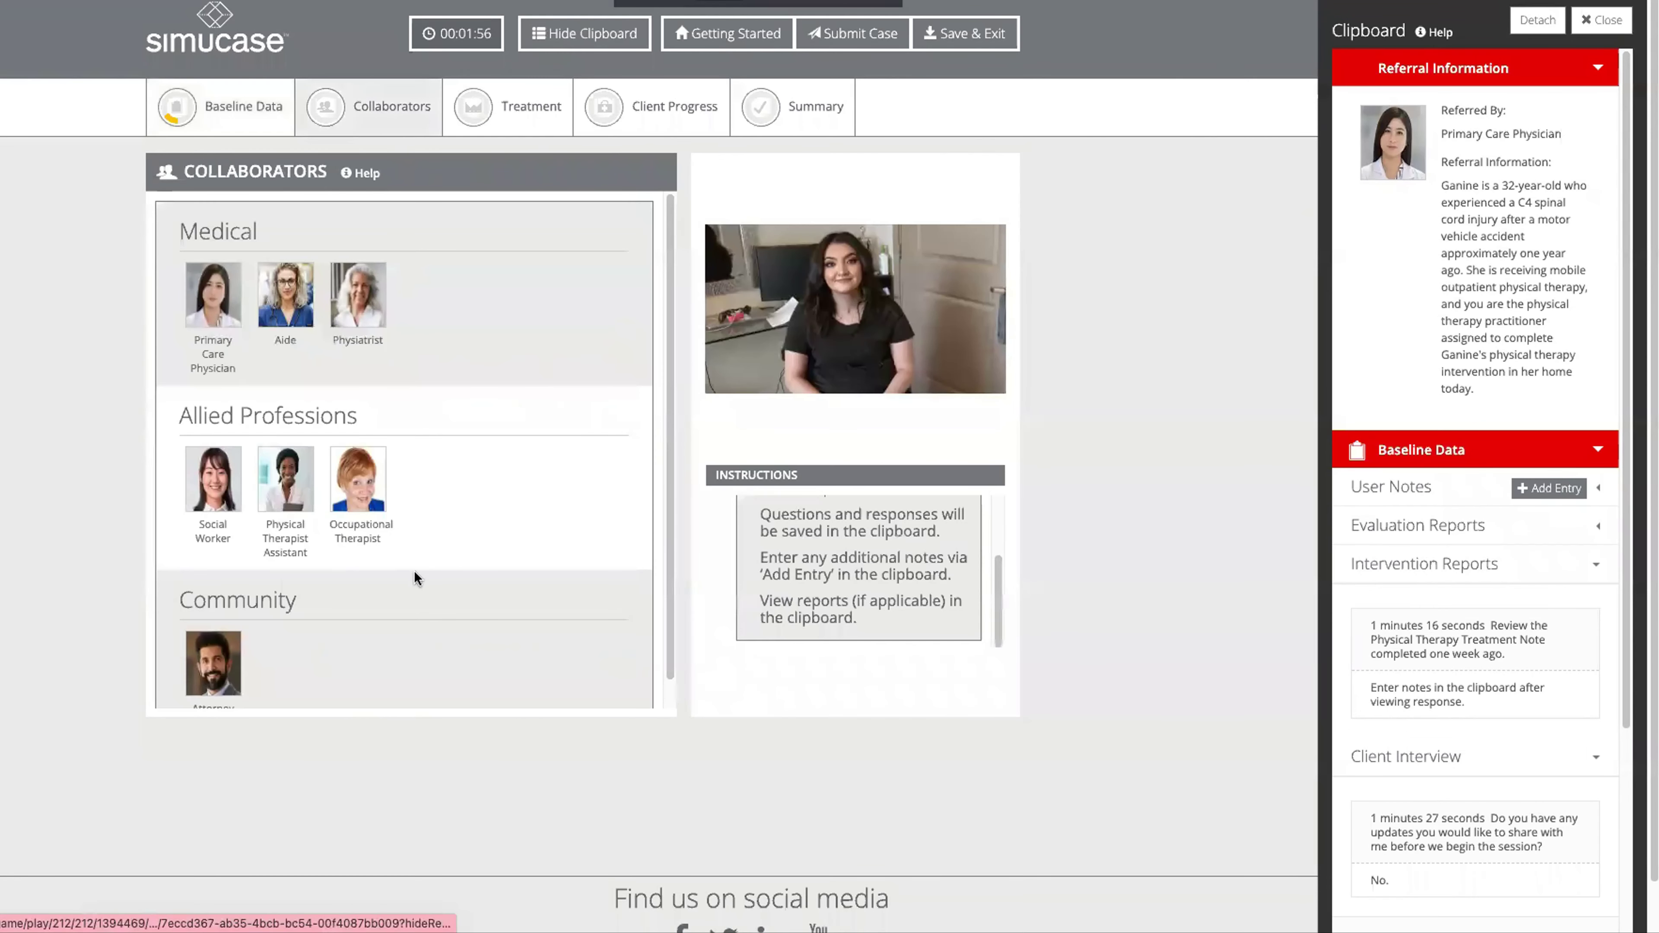
{"action": "left_click", "coordinate": [532, 116]}
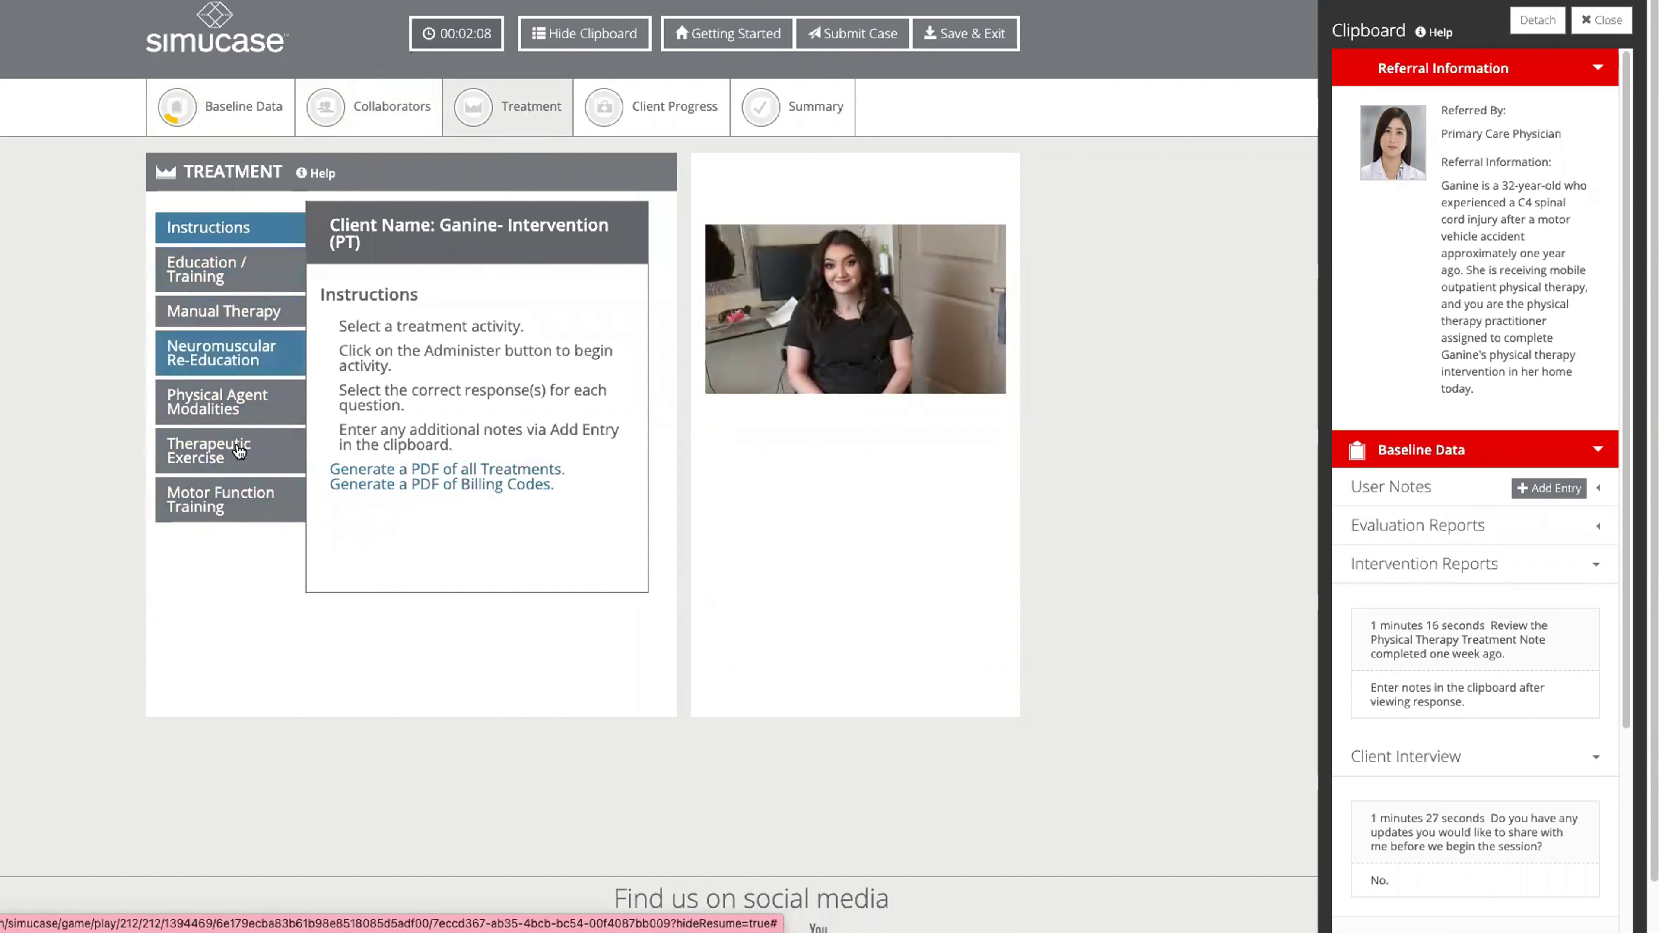
- Check the session objectives, then administer the Motor Function Training Bed Mobility skills check
{"action": "left_click", "coordinate": [263, 132]}
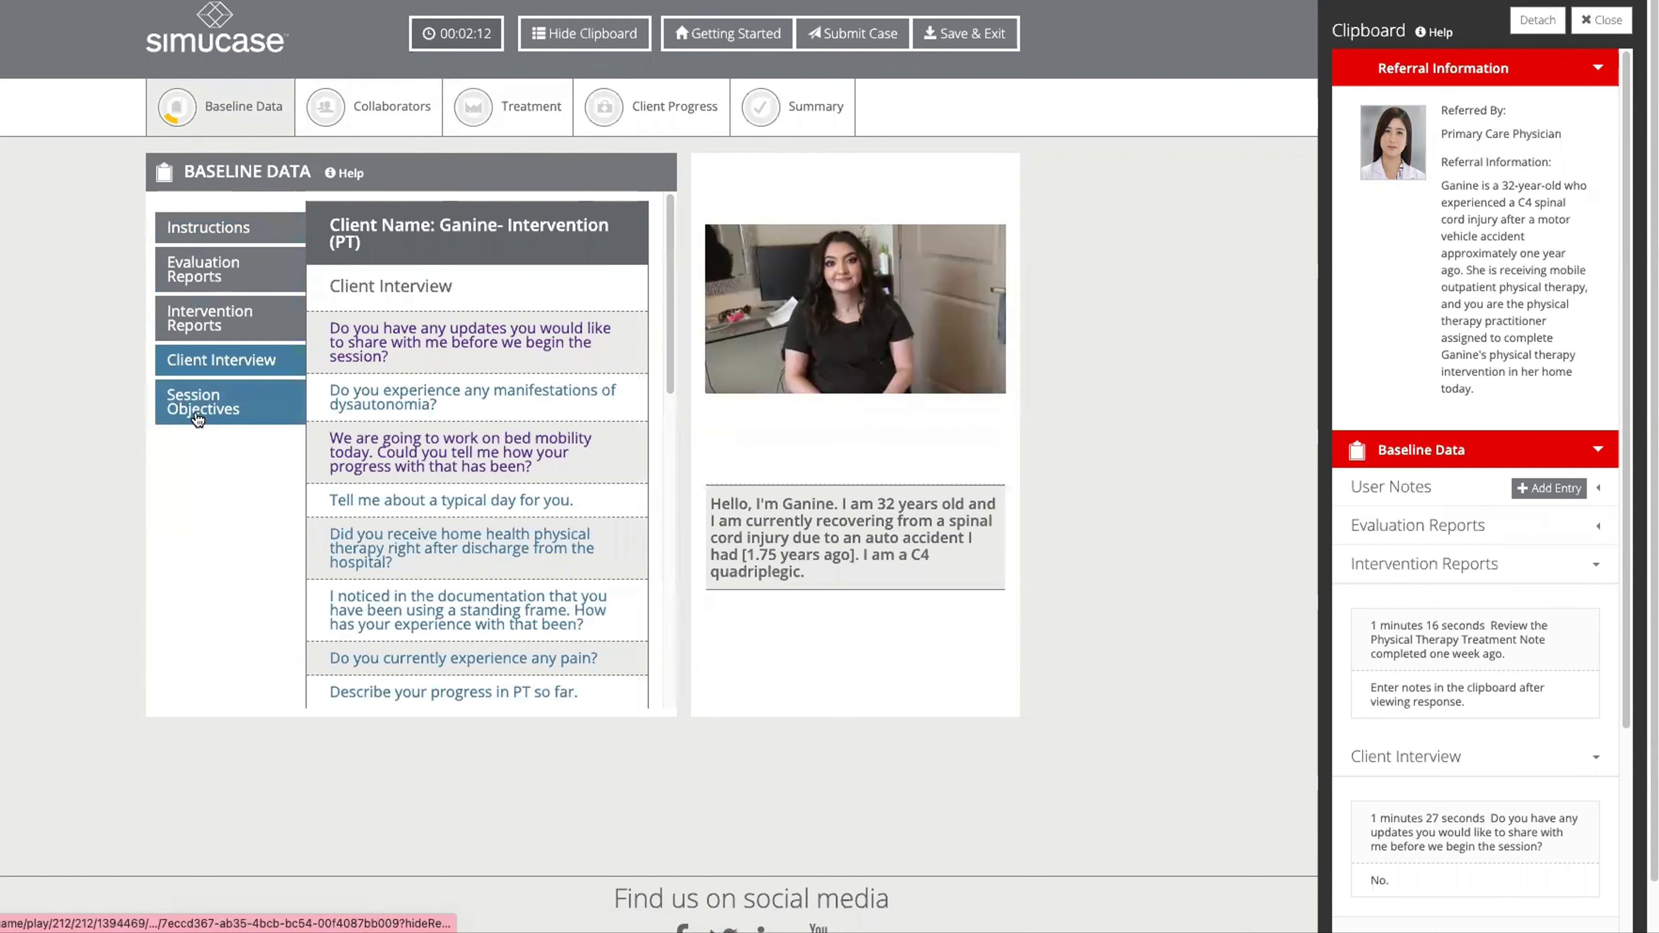
{"action": "left_click", "coordinate": [197, 419]}
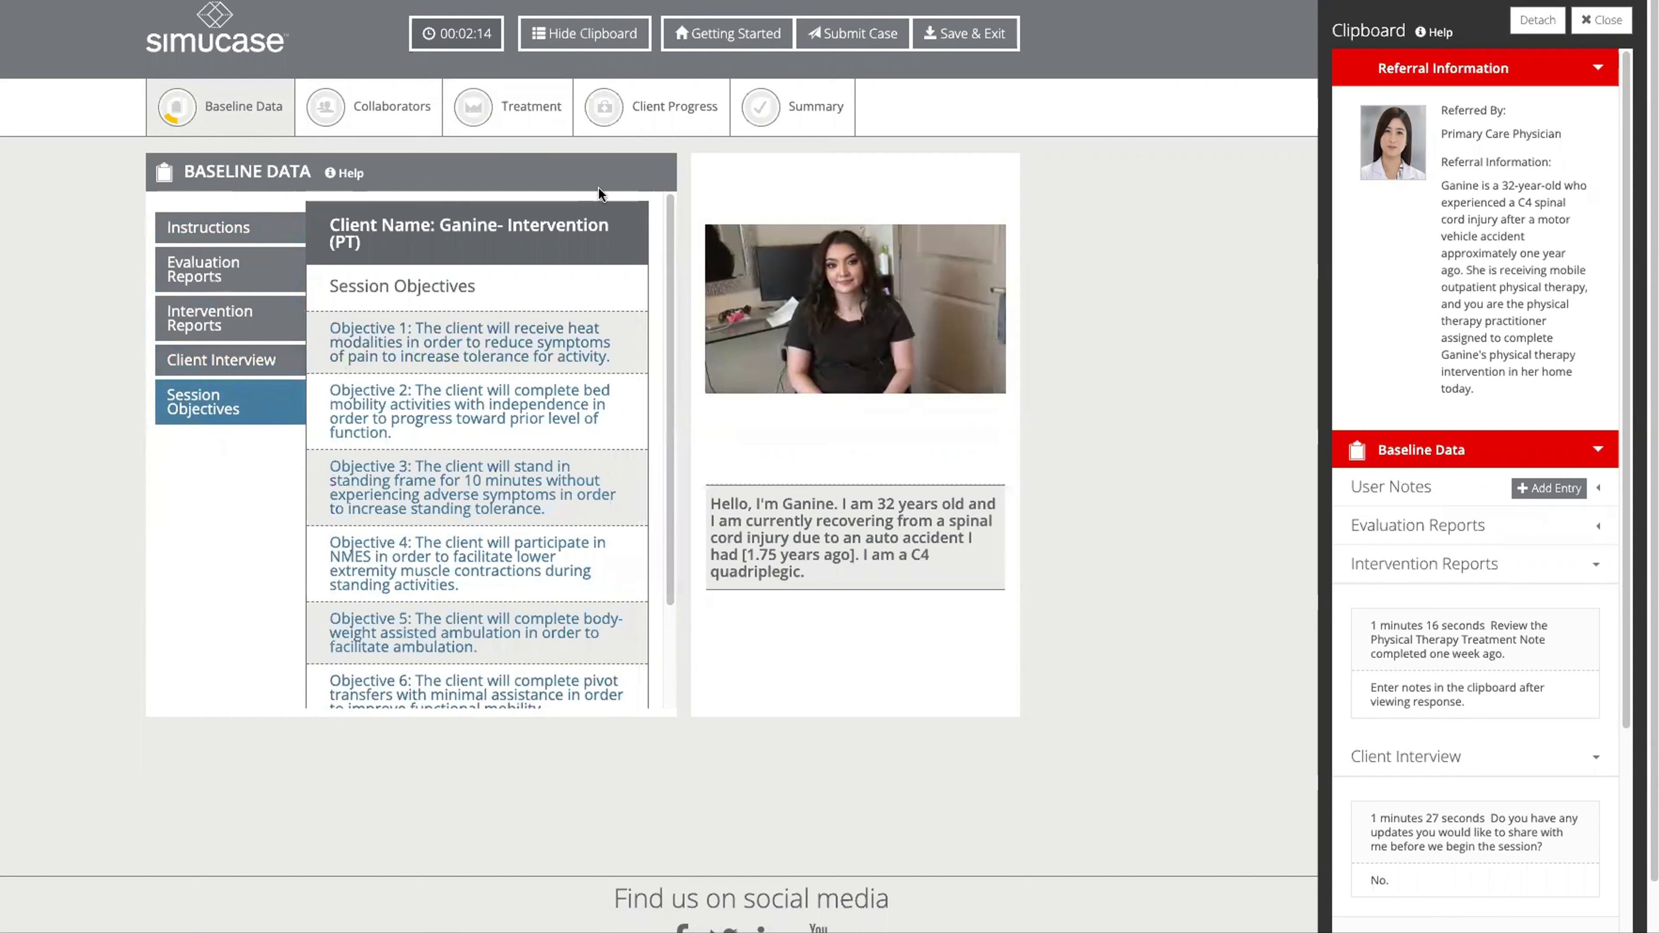
{"action": "left_click", "coordinate": [516, 116]}
{"action": "left_click", "coordinate": [223, 502]}
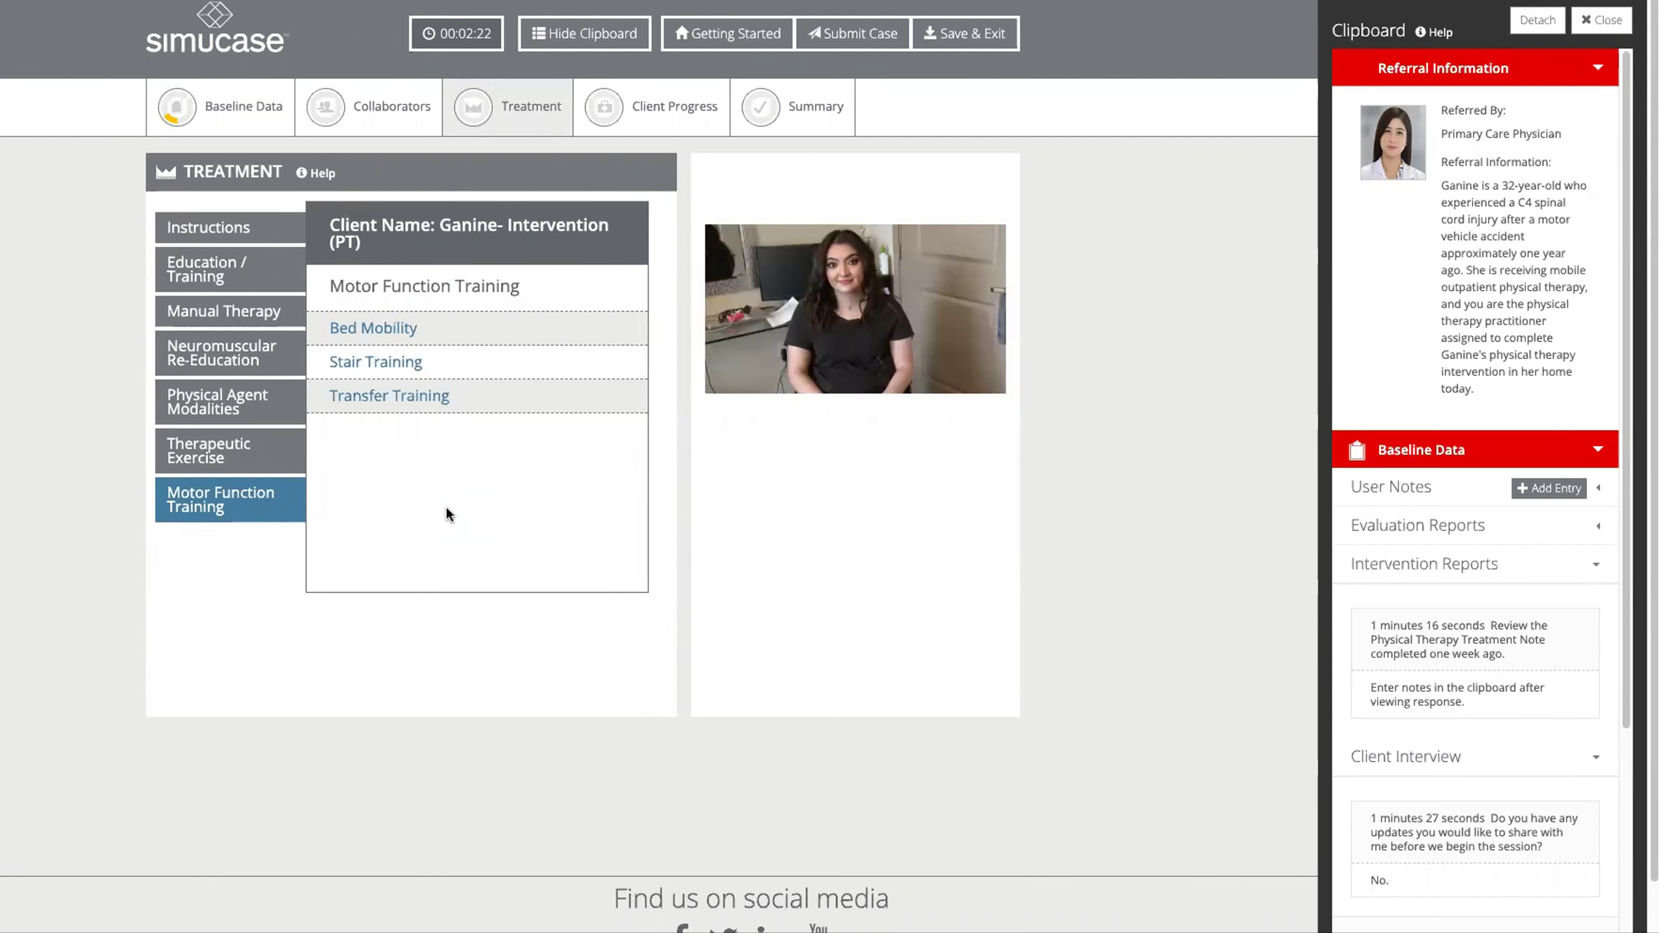
{"action": "left_click", "coordinate": [373, 328]}
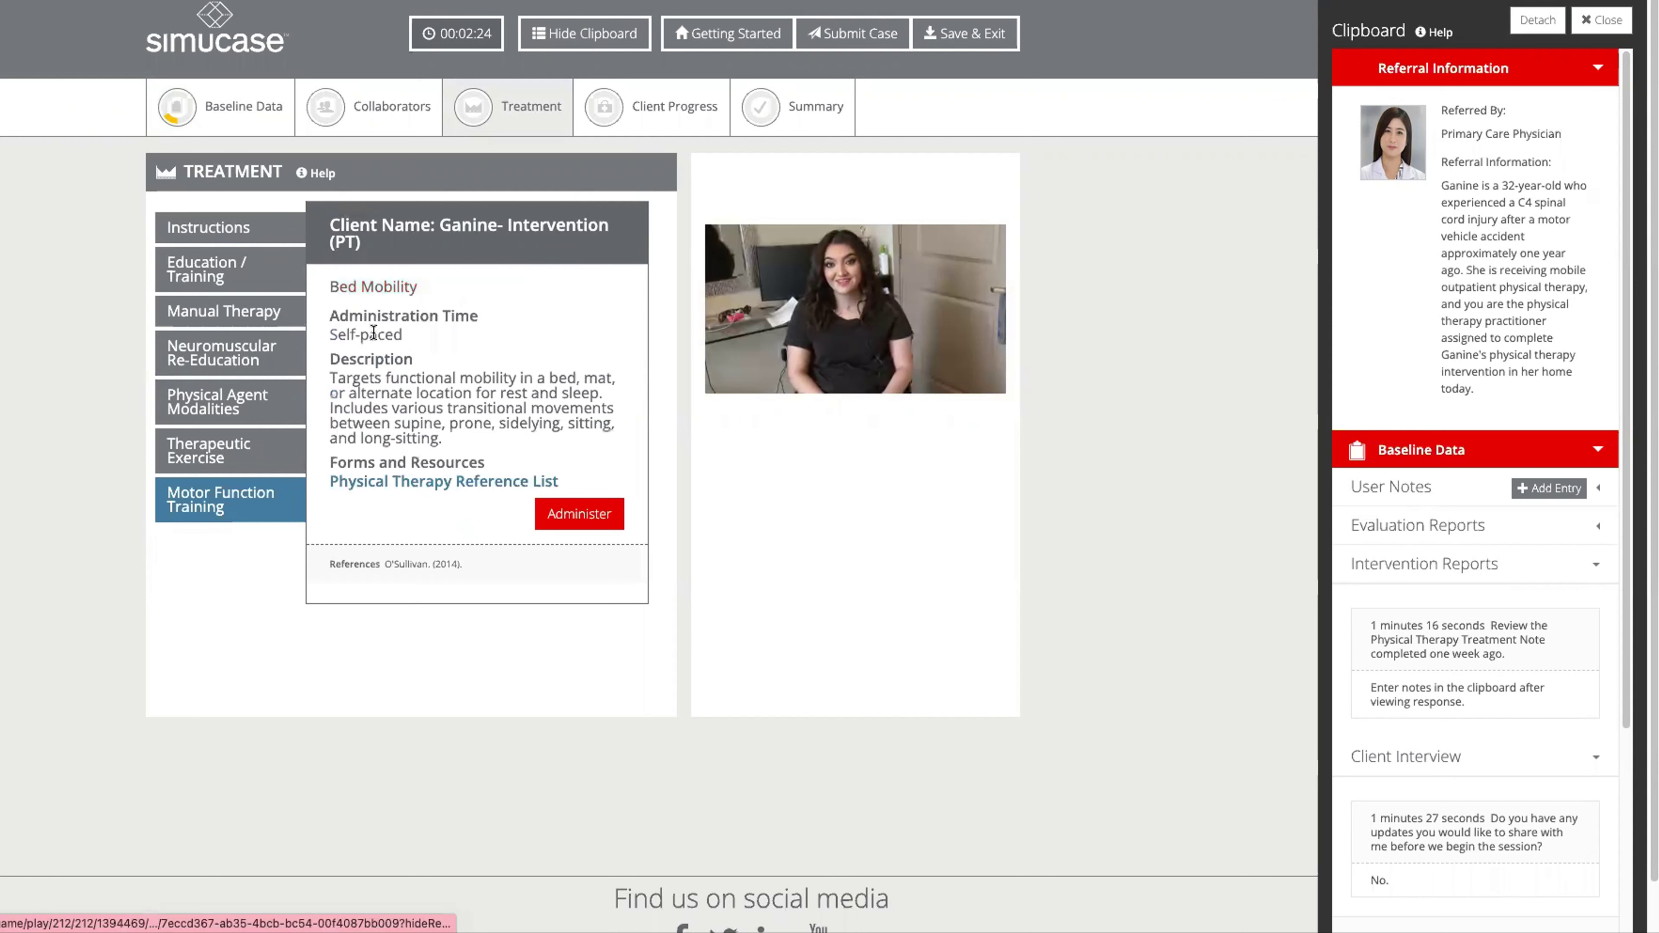
{"action": "left_click", "coordinate": [578, 519]}
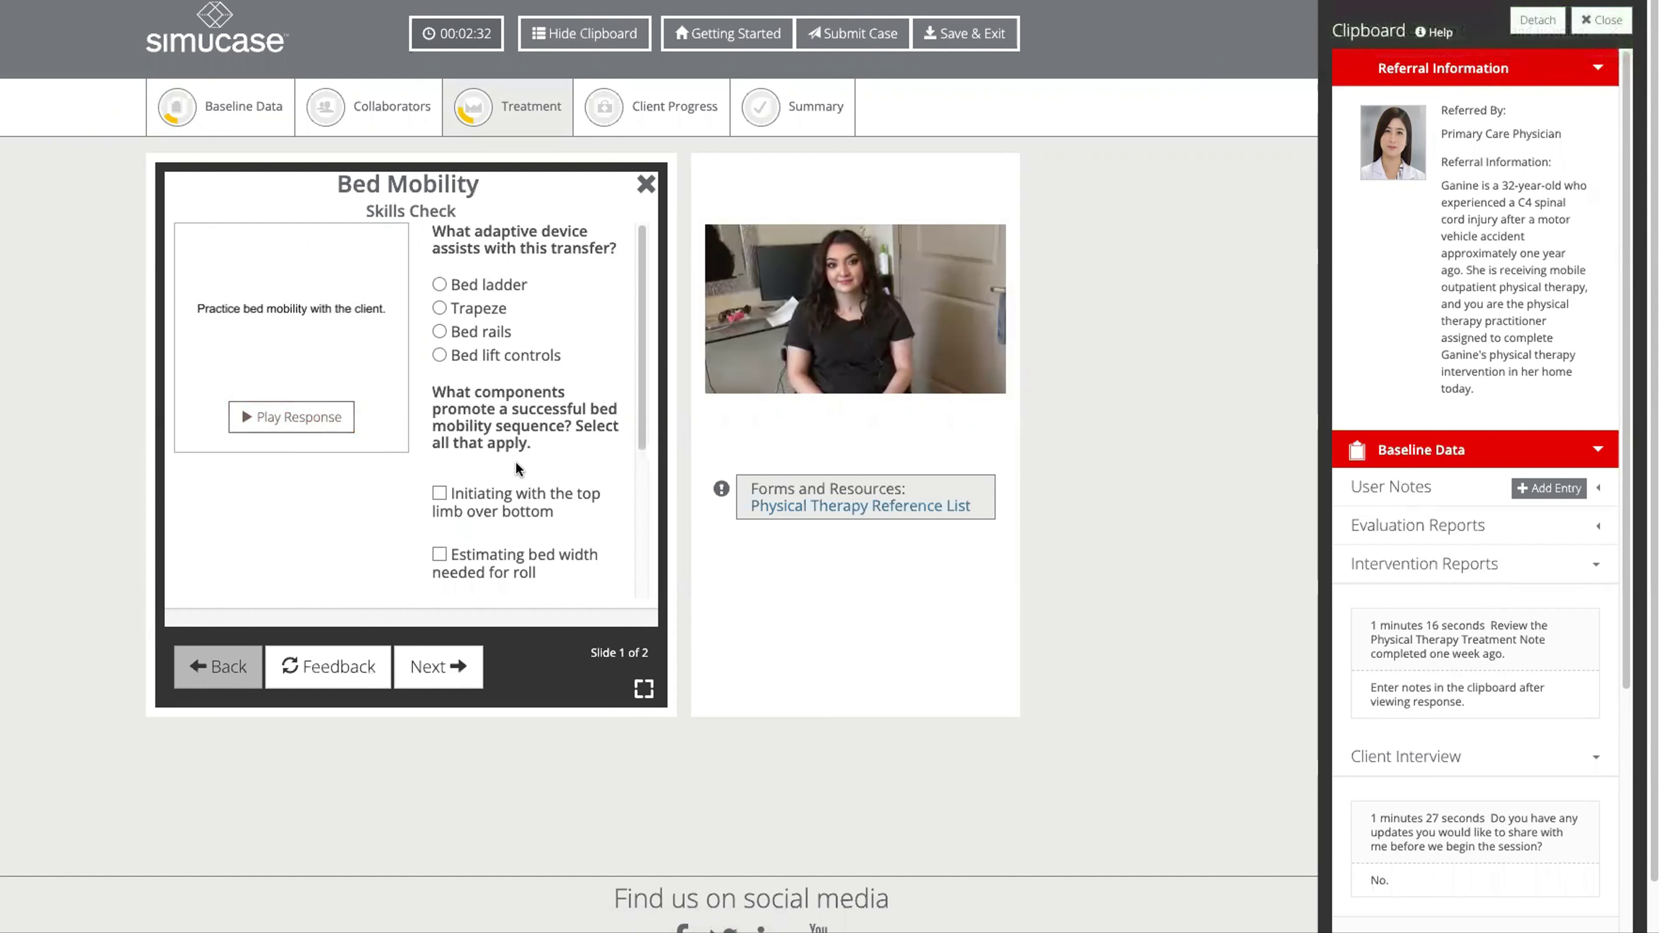
{"action": "scroll", "coordinate": [513, 487], "scroll_direction": "down", "scroll_amount": 3}
{"action": "scroll", "coordinate": [511, 503], "scroll_direction": "up", "scroll_amount": 3}
- Submit the case from Client Progress and review the 7% Emerging Competency results
{"action": "left_click", "coordinate": [676, 108]}
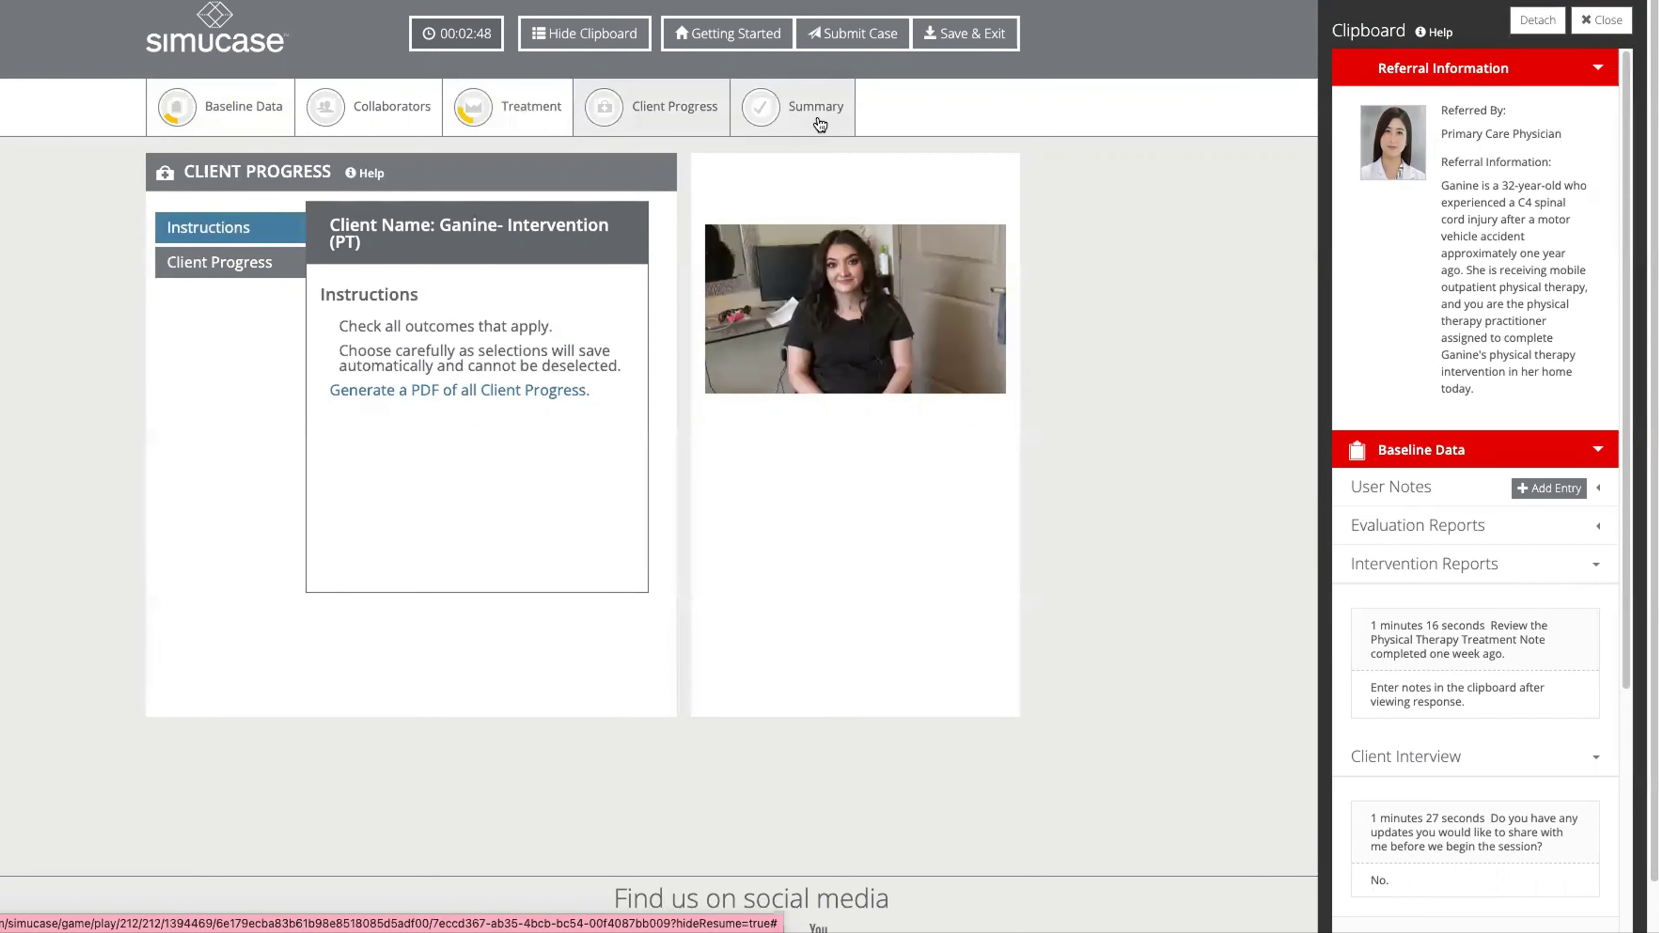
{"action": "left_click", "coordinate": [853, 33]}
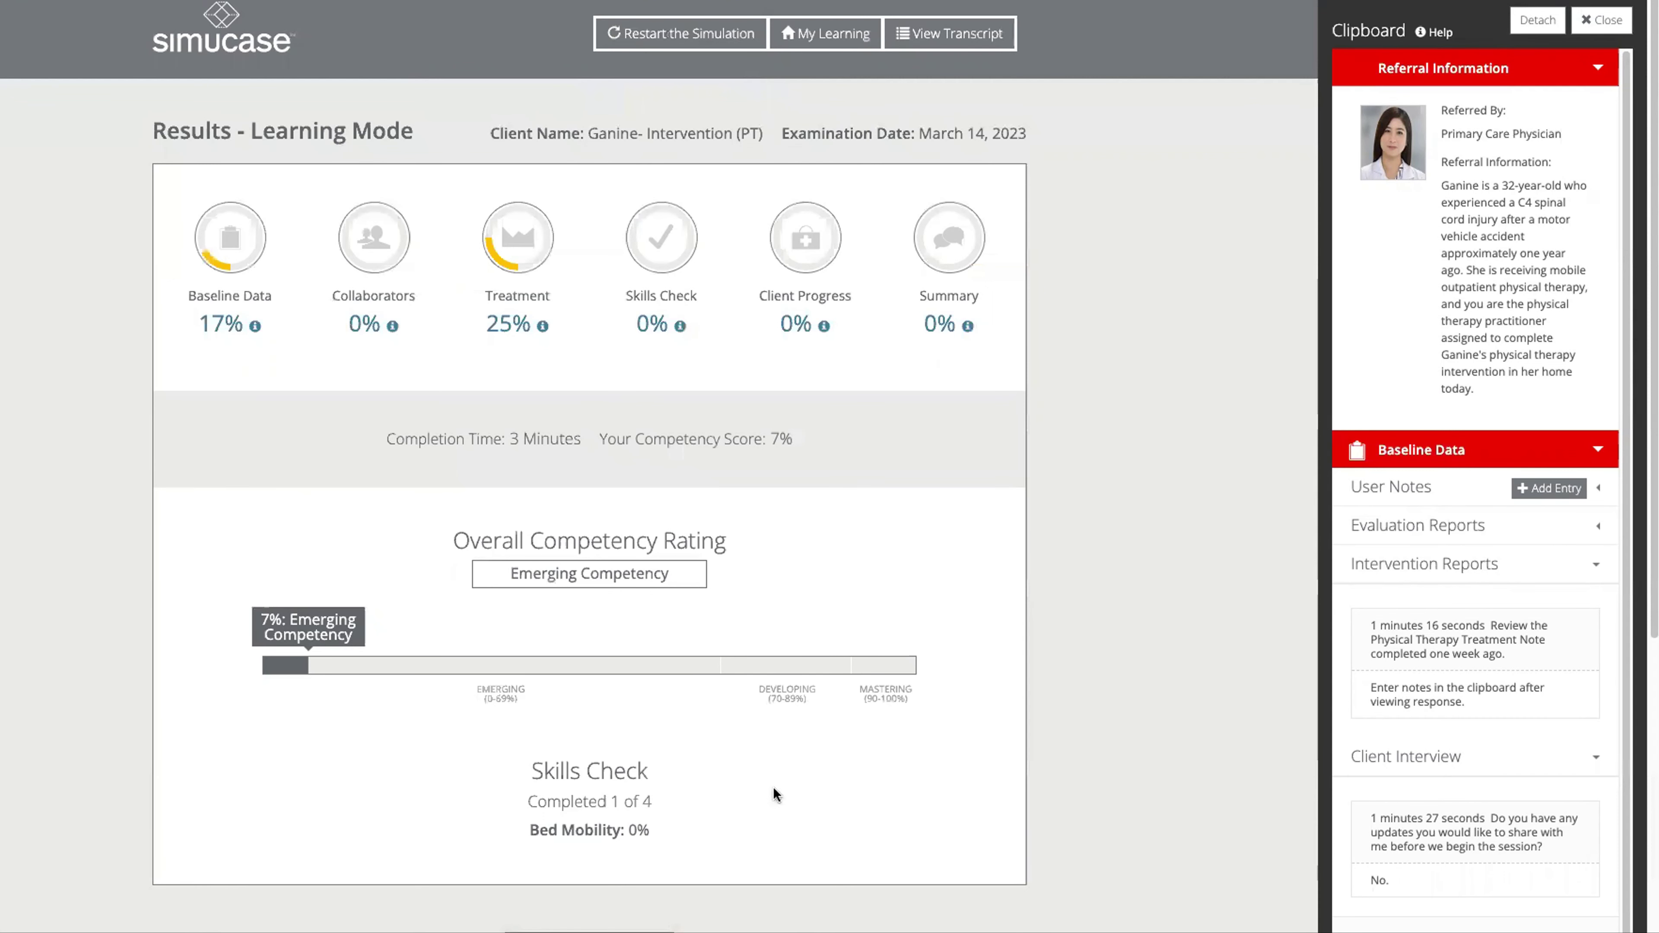
{"action": "scroll", "coordinate": [764, 809], "scroll_direction": "down", "scroll_amount": 5}
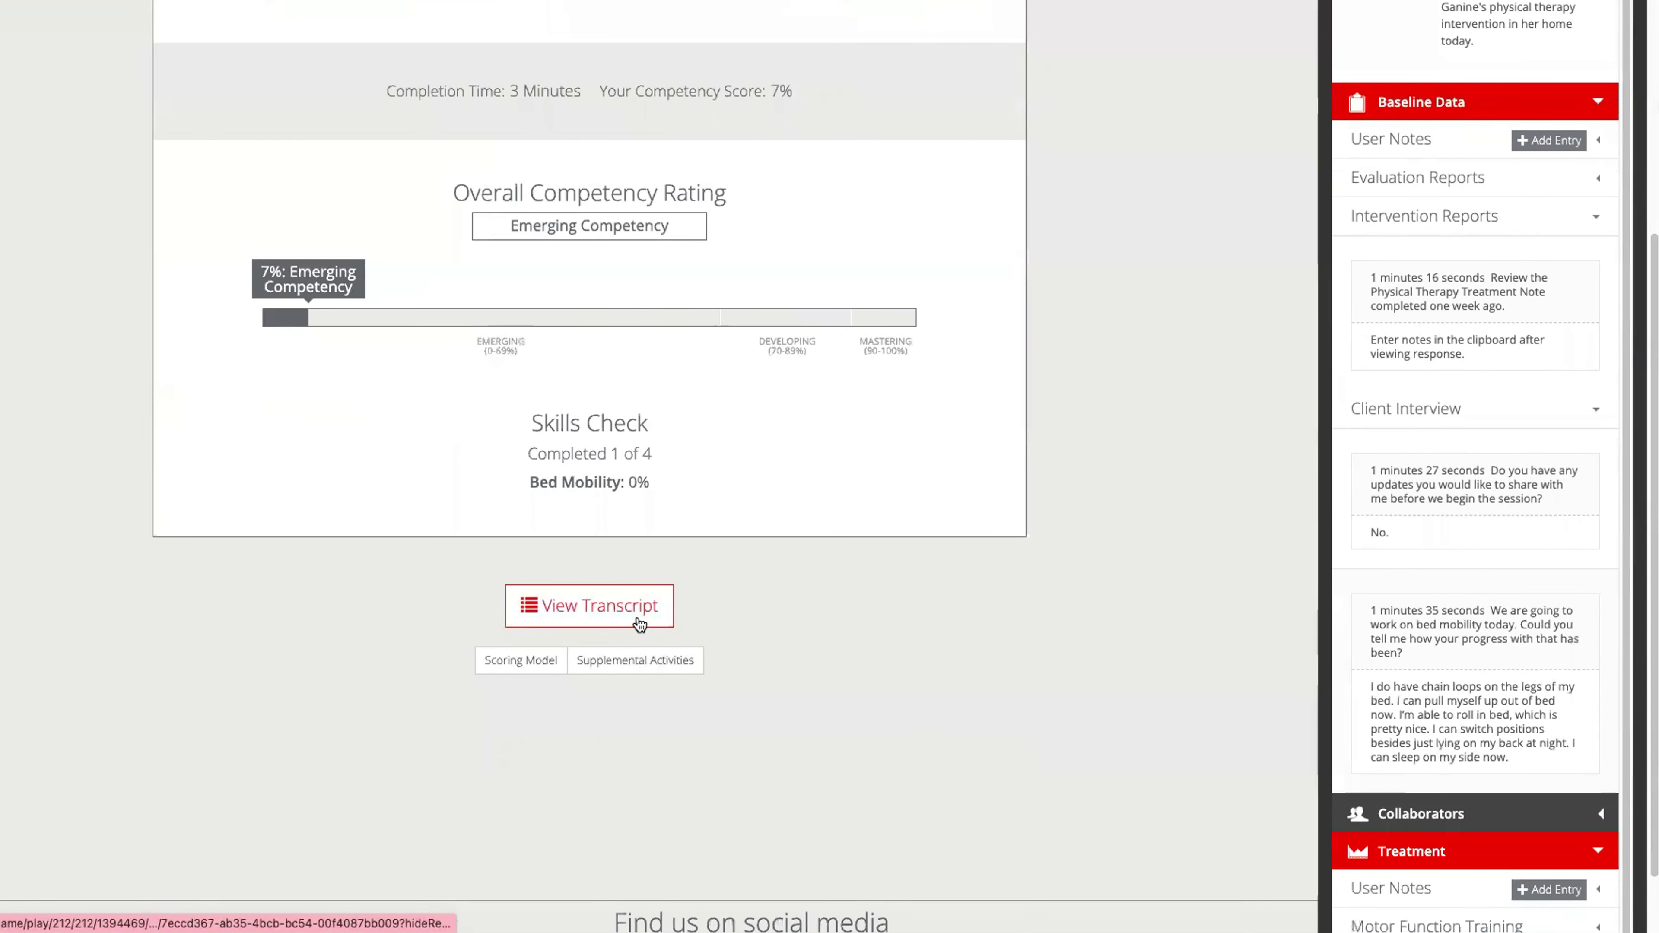
{"action": "scroll", "coordinate": [785, 614], "scroll_direction": "up", "scroll_amount": 5}
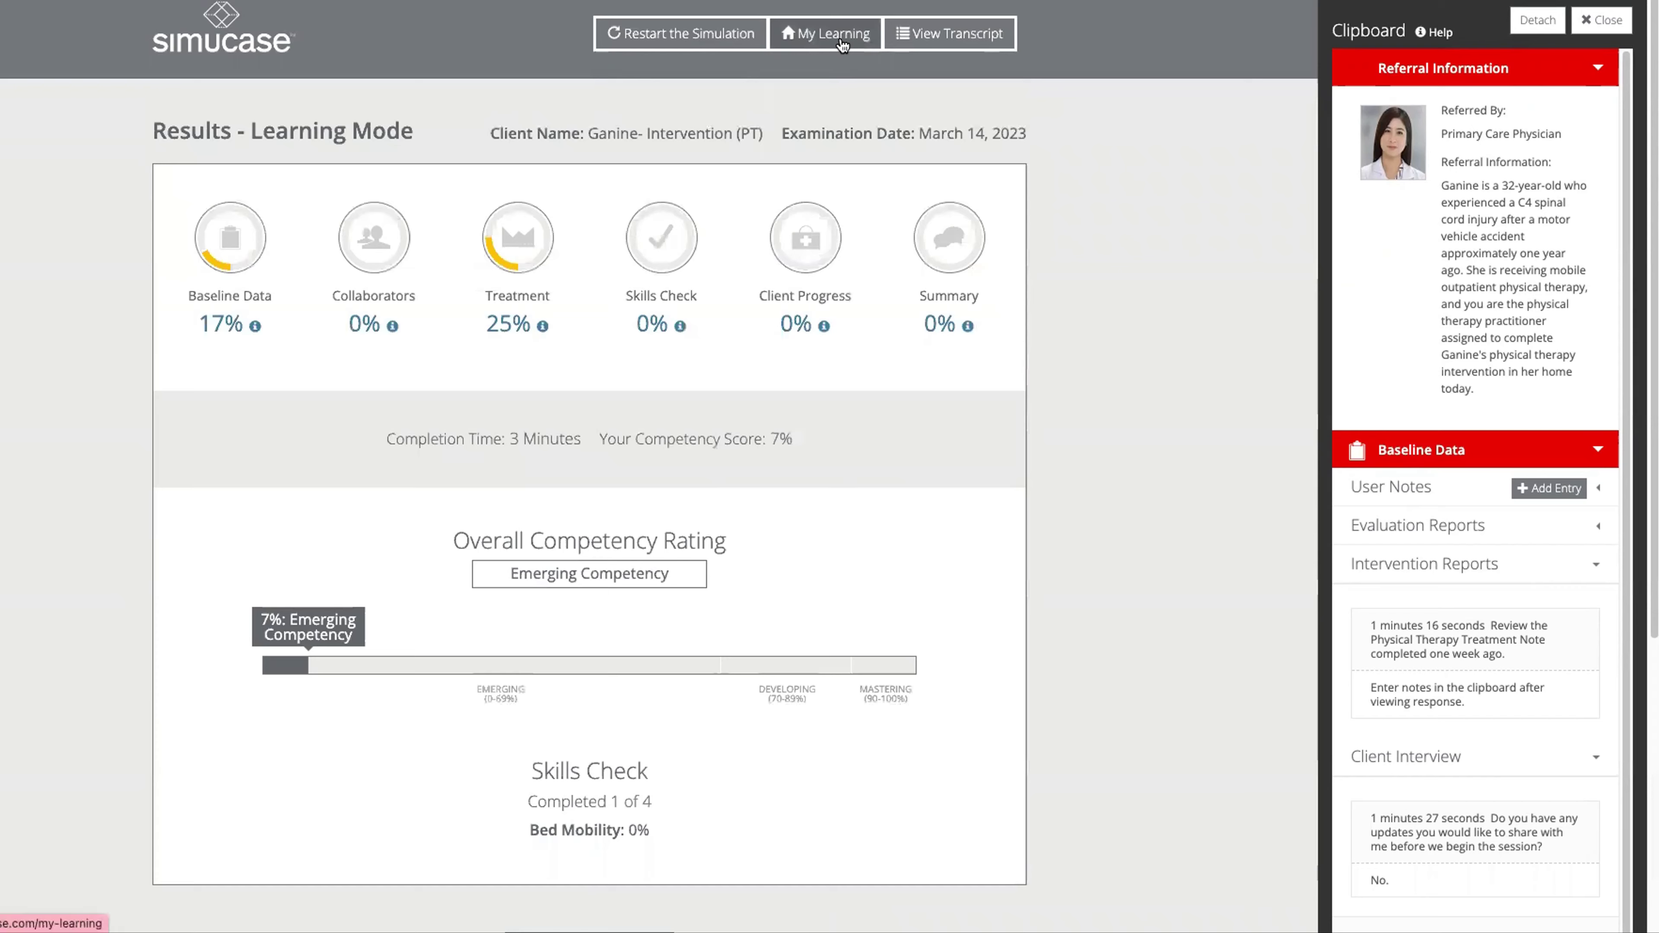
- Go to the My Learning page from the results page
{"action": "left_click", "coordinate": [842, 42]}
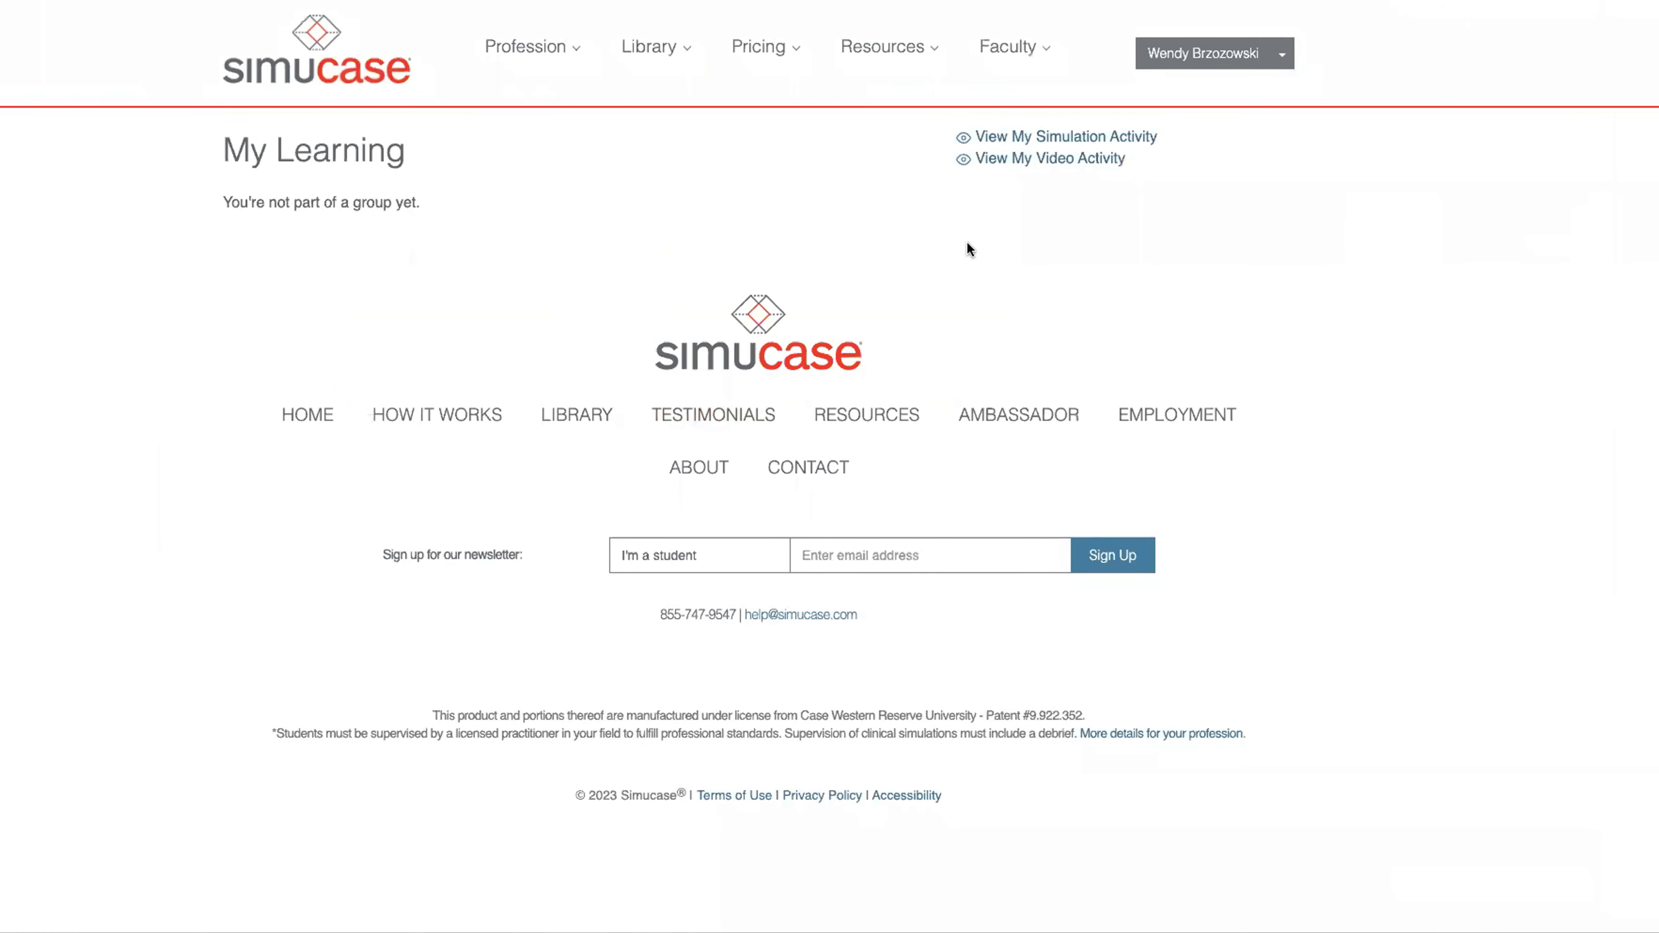